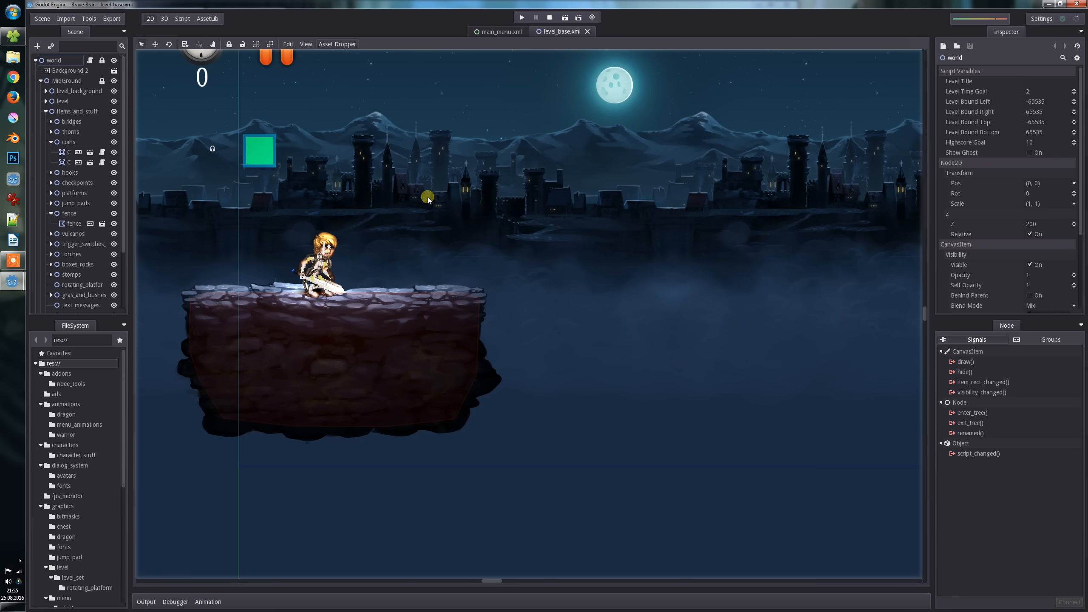
Look over the starting platform, the surrounding level and the rows of reusable ground pieces above it.
middle_drag(428, 198, 431, 229)
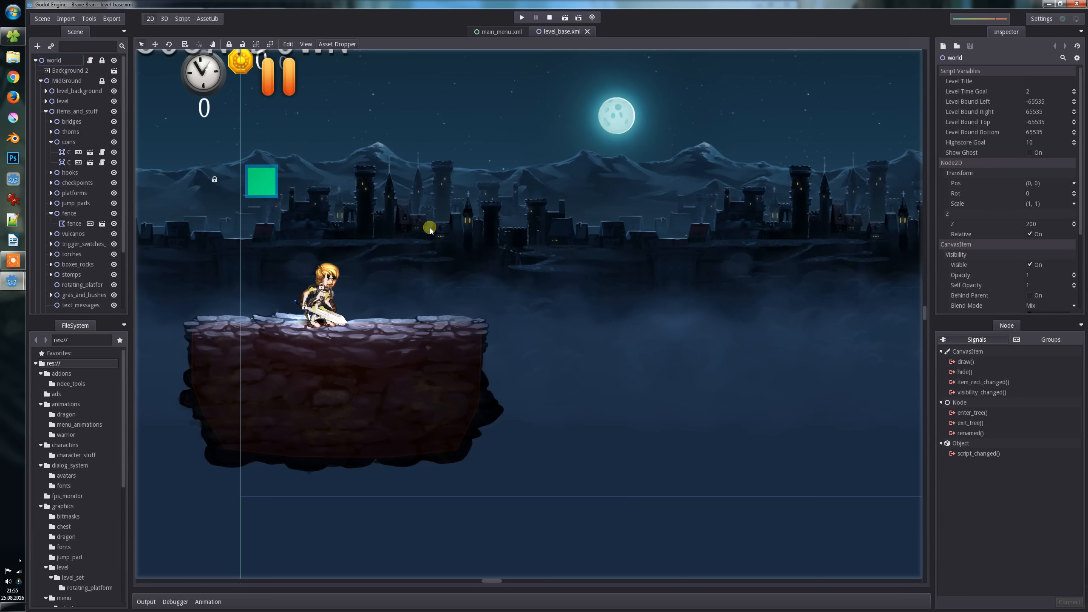
scroll(467, 264, down, 5)
middle_drag(541, 238, 449, 257)
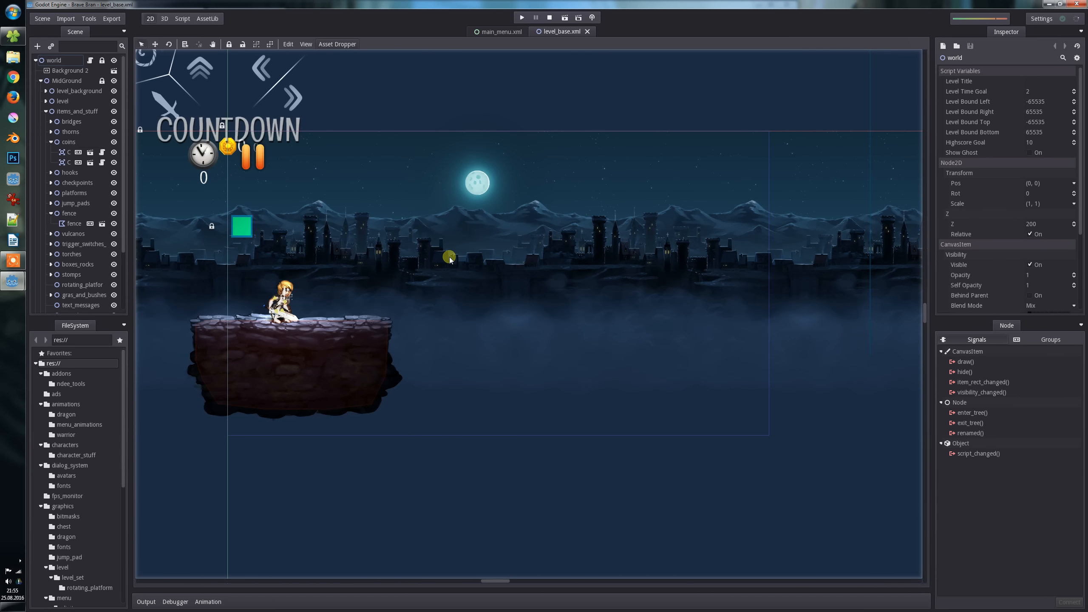
scroll(449, 257, down, 14)
middle_drag(448, 184, 508, 324)
scroll(508, 321, down, 8)
middle_drag(504, 277, 605, 426)
middle_drag(507, 390, 672, 308)
middle_drag(746, 347, 582, 338)
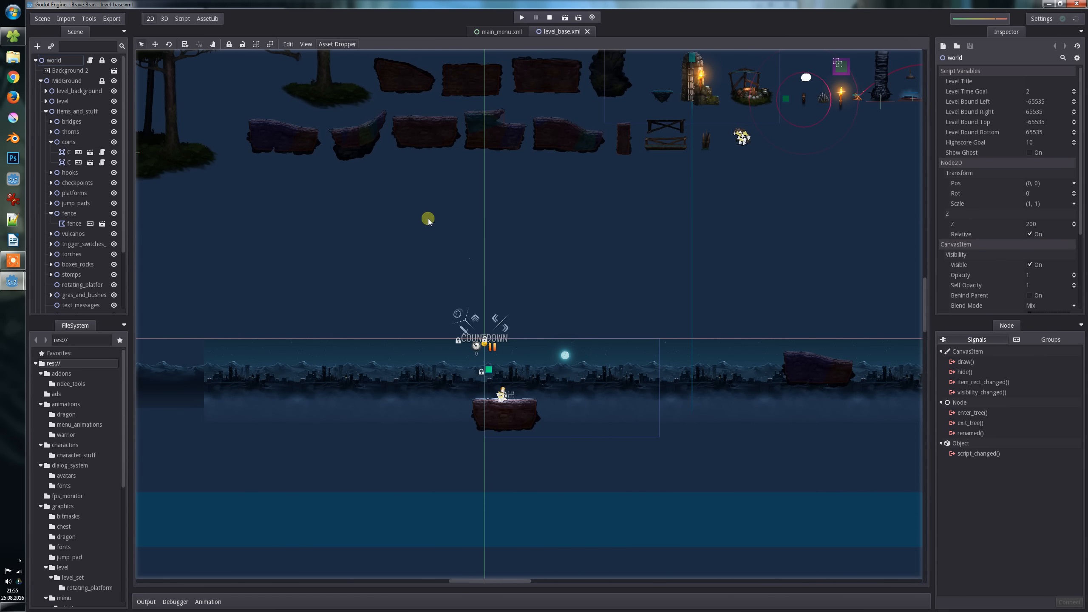
Duplicate the flat ground piece in the lower asset row, move the copy above the countdown display, and delete it.
click(427, 134)
key(ctrl+d)
drag(428, 136, 507, 234)
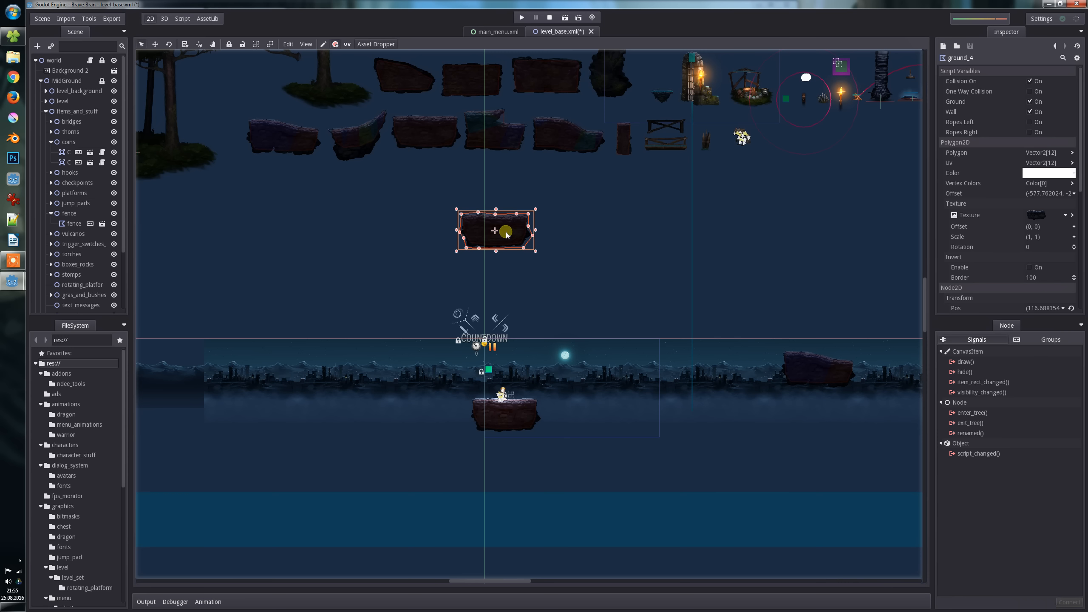
key(Delete)
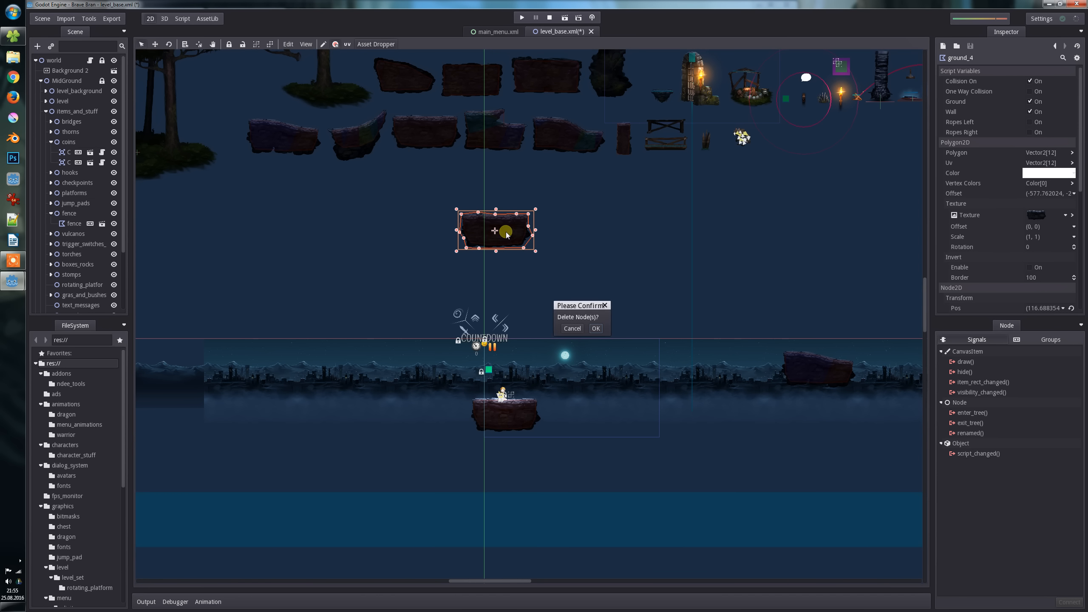
key(Return)
Examine the Asset Dropper settings and close them with the starting platform in view.
scroll(519, 309, up, 3)
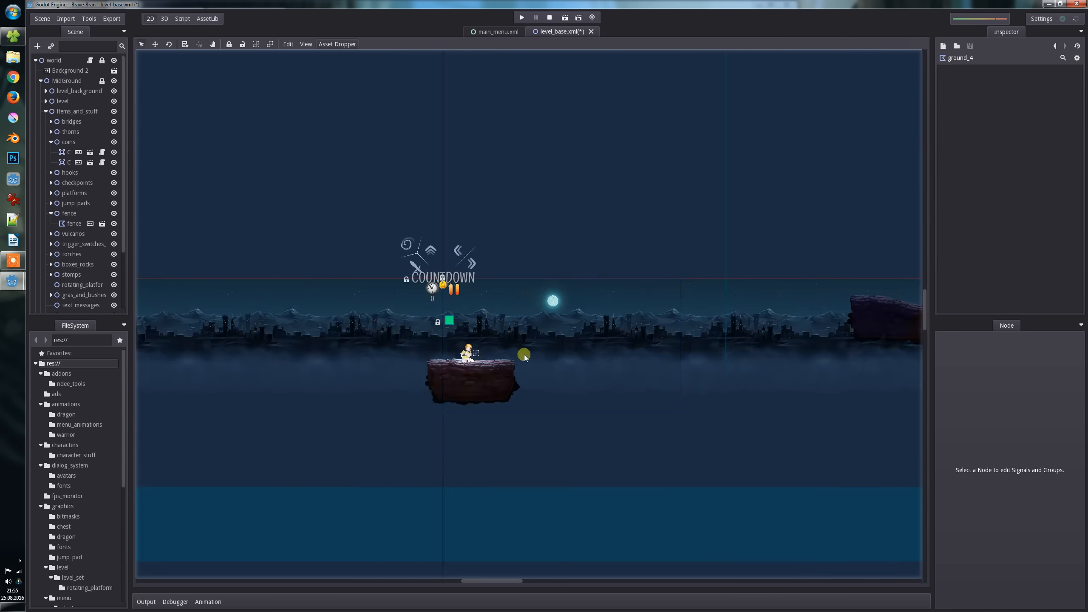
scroll(523, 355, up, 2)
scroll(499, 344, up, 1)
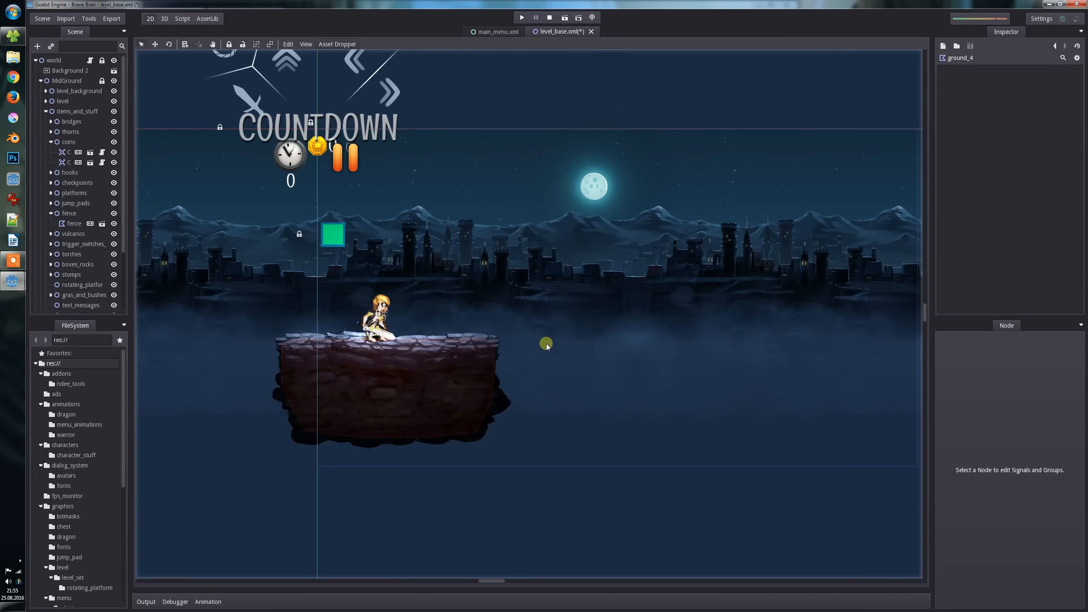
scroll(544, 316, up, 1)
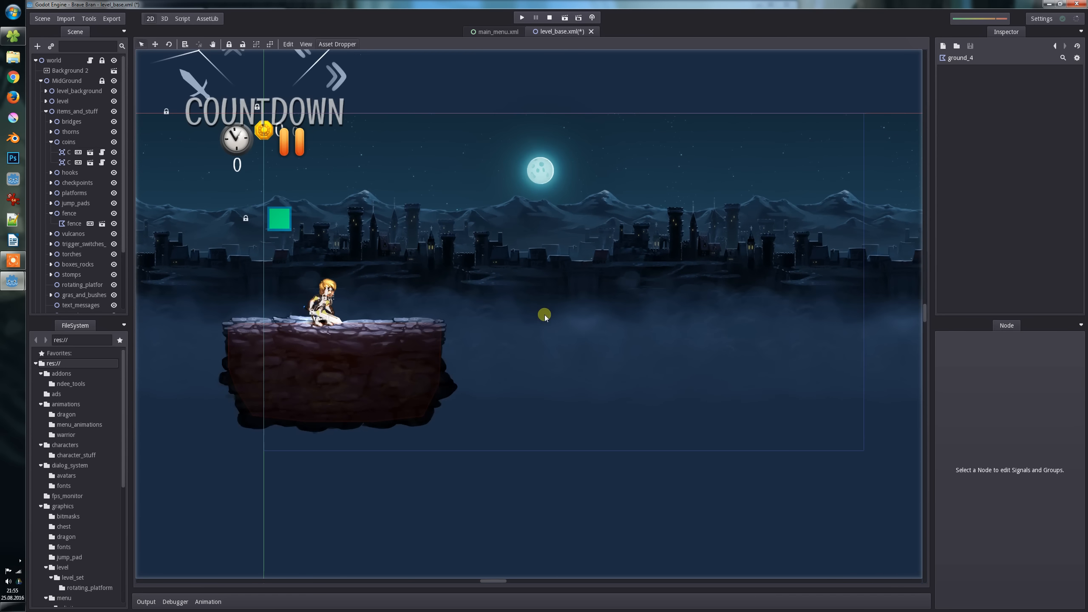
click(338, 45)
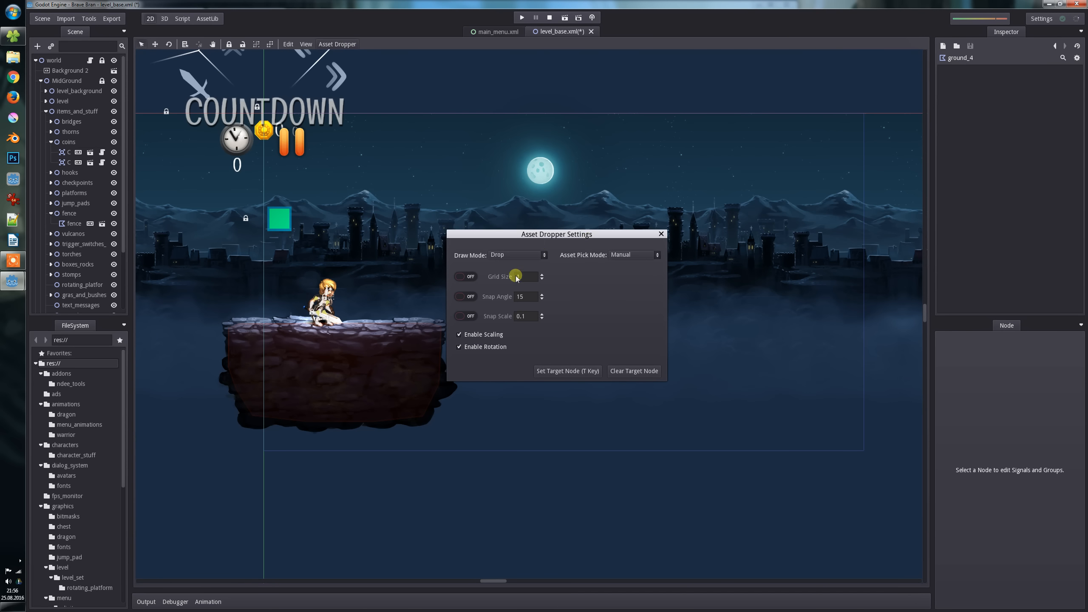
click(634, 43)
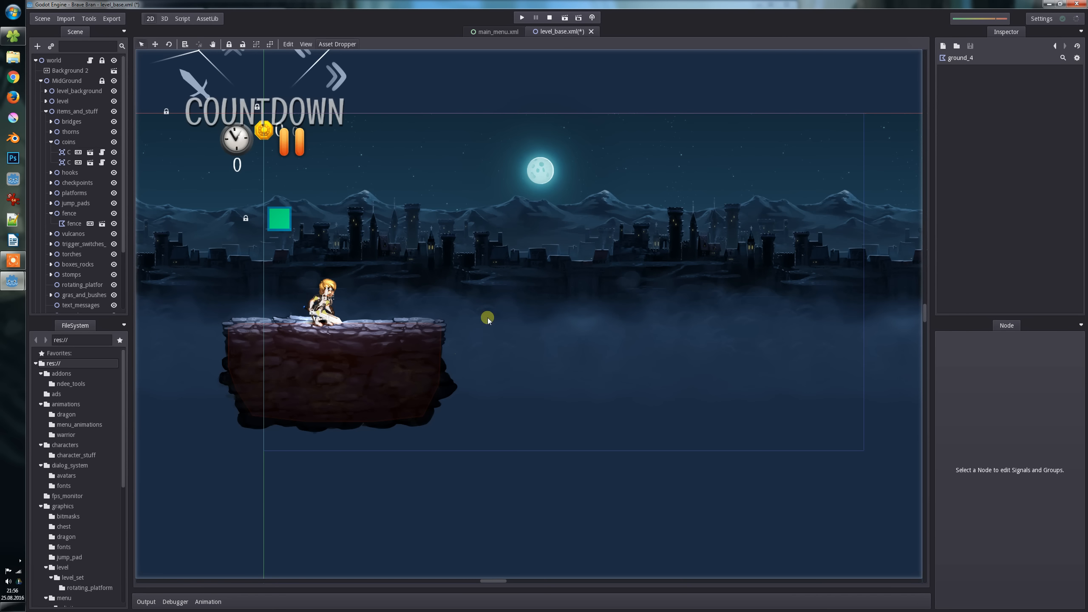
Try dropping sloped ground pieces in a row beside the starting platform, and undo the drops.
middle_drag(500, 312, 449, 303)
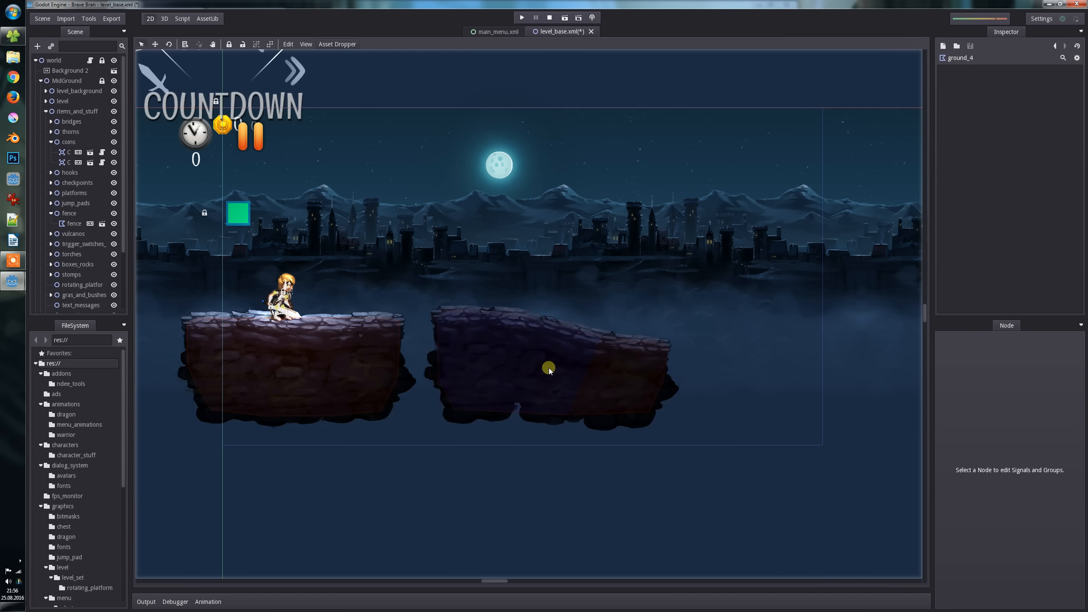
right_click(509, 374)
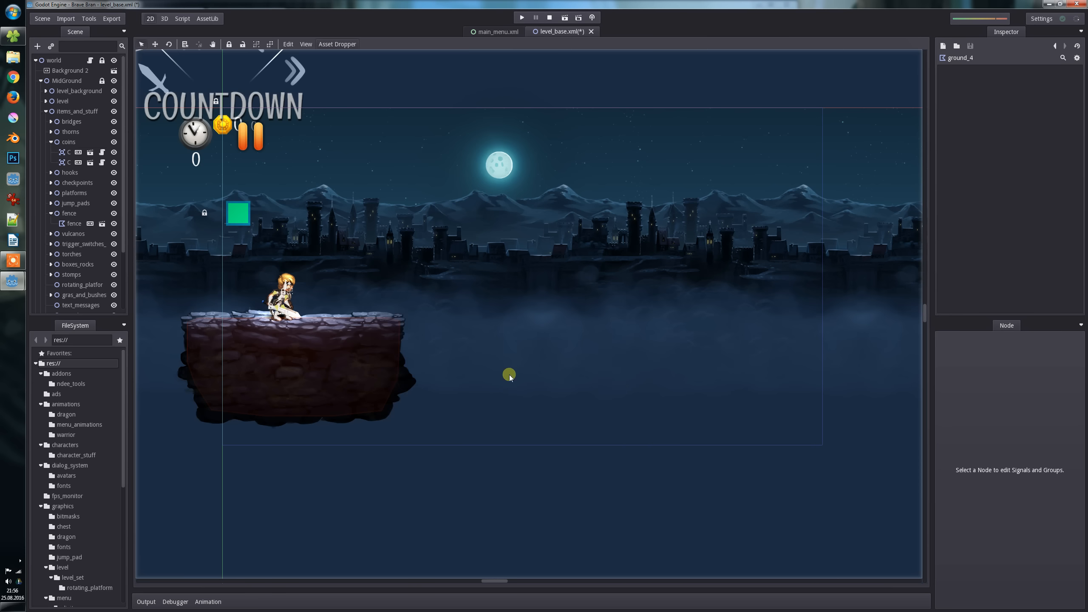
click(505, 376)
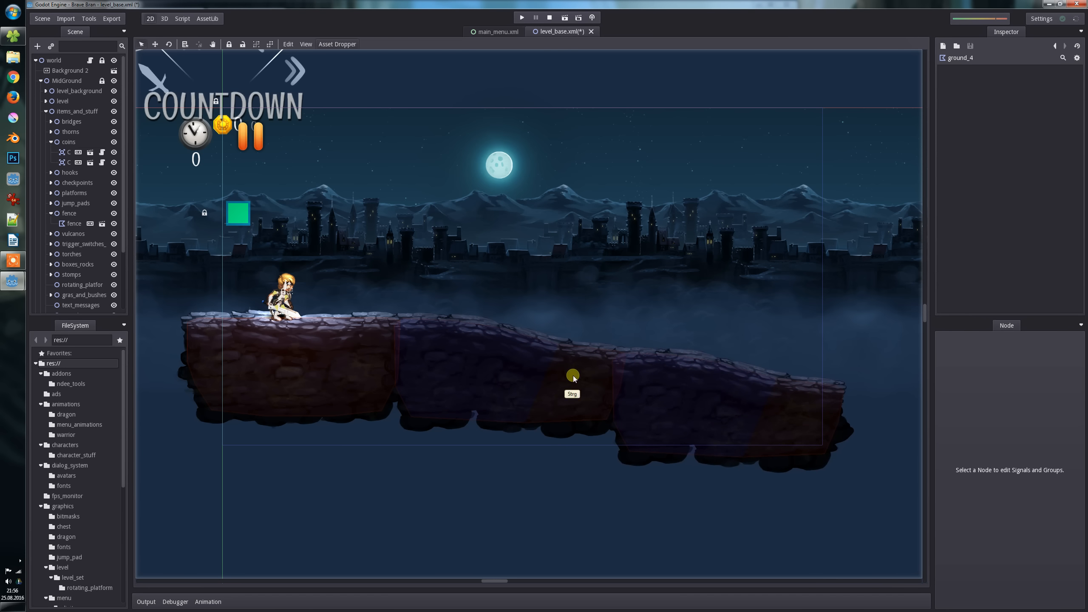
key(ctrl+z)
key(ctrl+z)
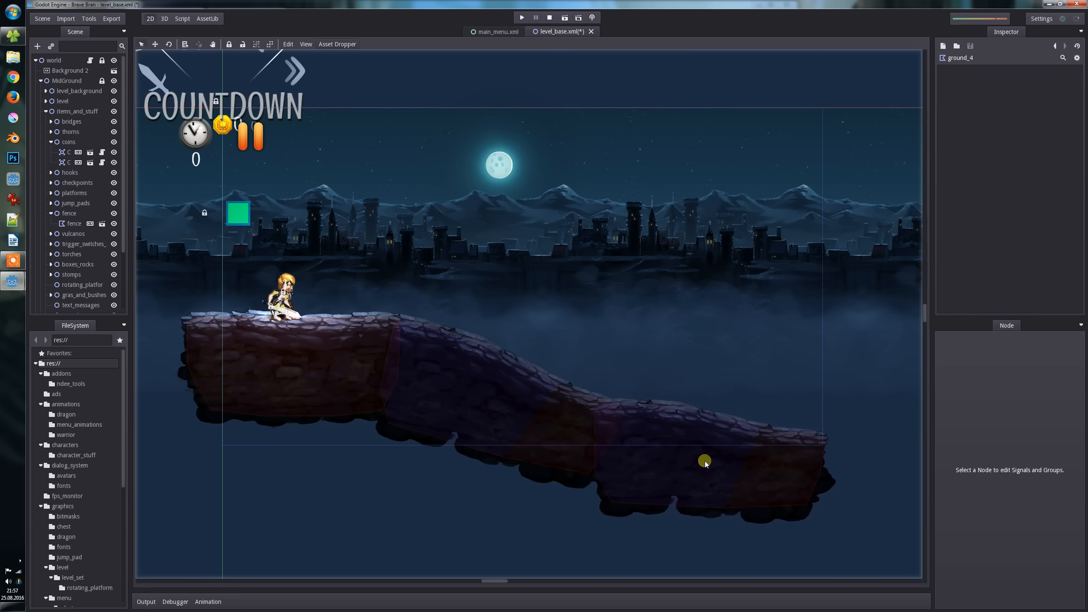
Drop another sloped ground piece at the lower end of the rotated slope piece.
click(724, 463)
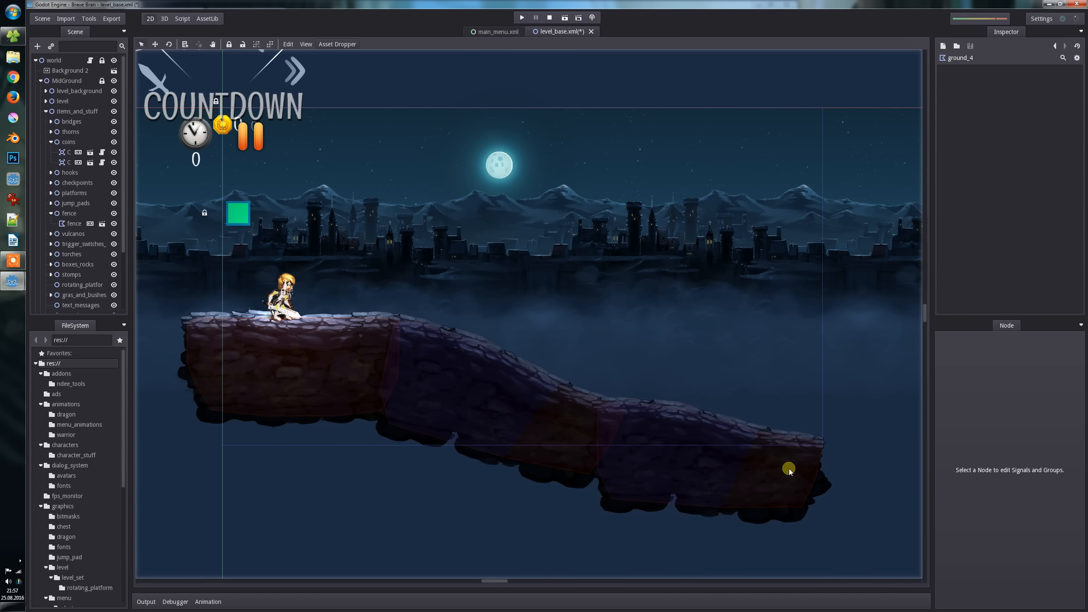
Select the five ground pieces in the lower asset row and register them as Asset Dropper set 1.
scroll(626, 346, down, 4)
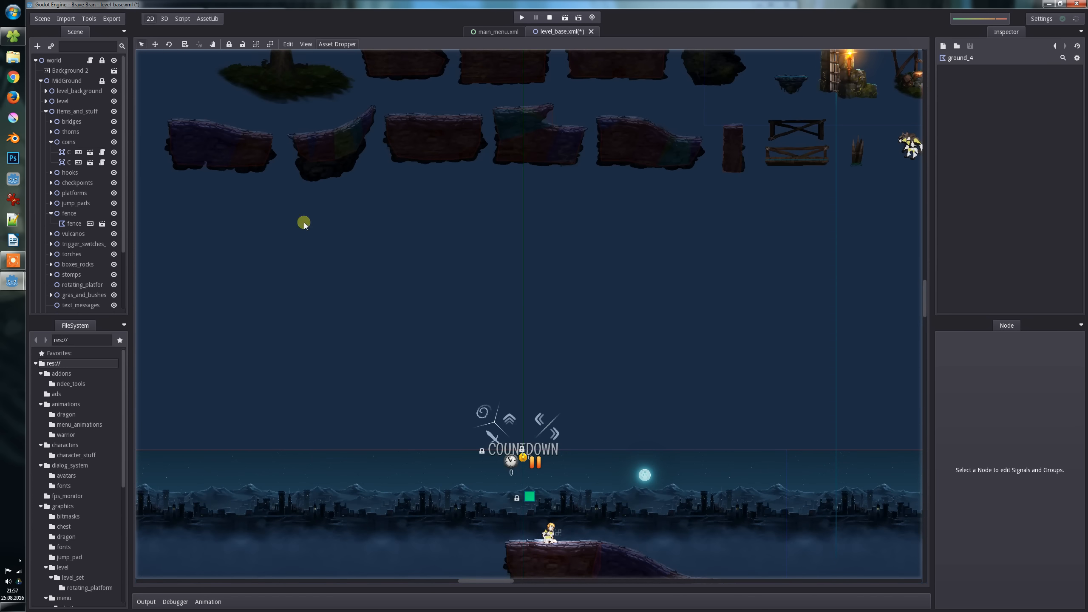
click(244, 151)
shift+click(329, 151)
shift+click(430, 145)
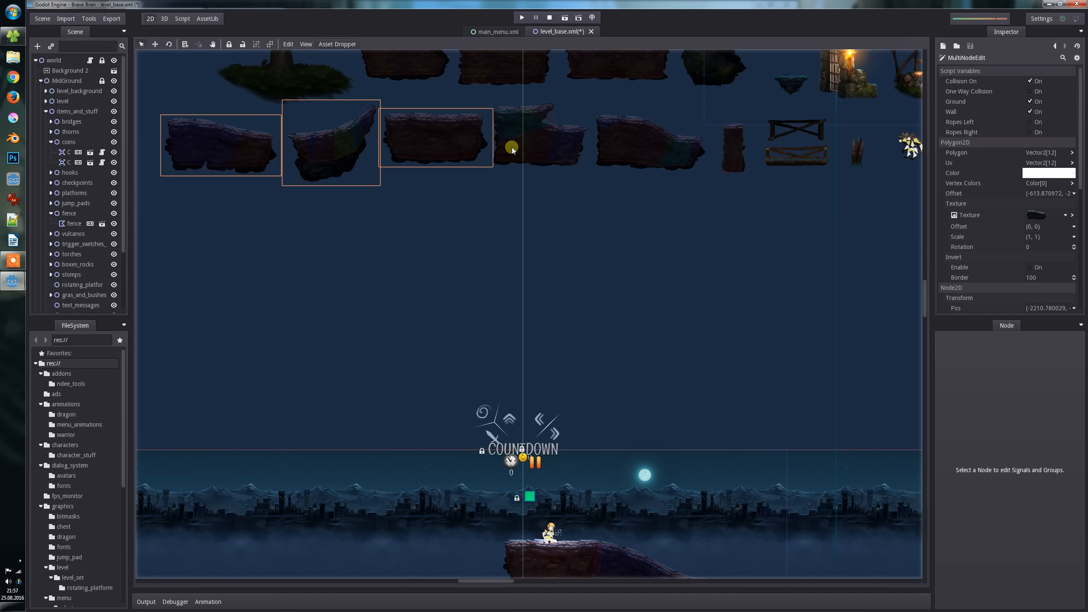
shift+click(525, 156)
shift+click(641, 151)
middle_drag(586, 279, 513, 260)
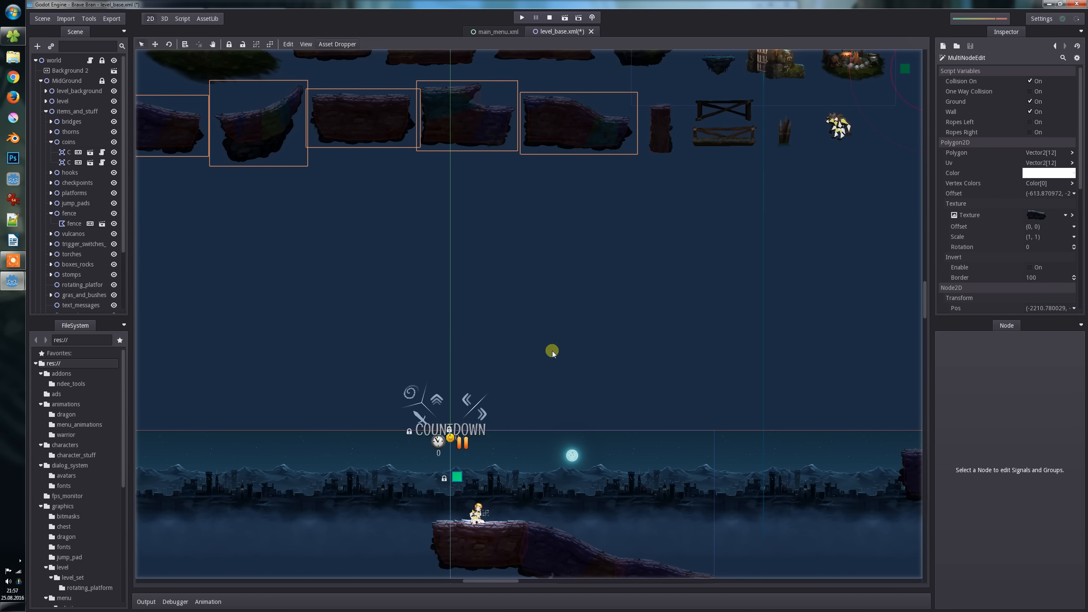
key(ctrl+1)
click(457, 293)
Cycle the Asset Dropper to the stepped ground piece and drop it at the end of the descending slope.
middle_drag(547, 396, 490, 235)
scroll(493, 323, up, 10)
middle_drag(421, 315, 346, 301)
middle_drag(537, 351, 437, 276)
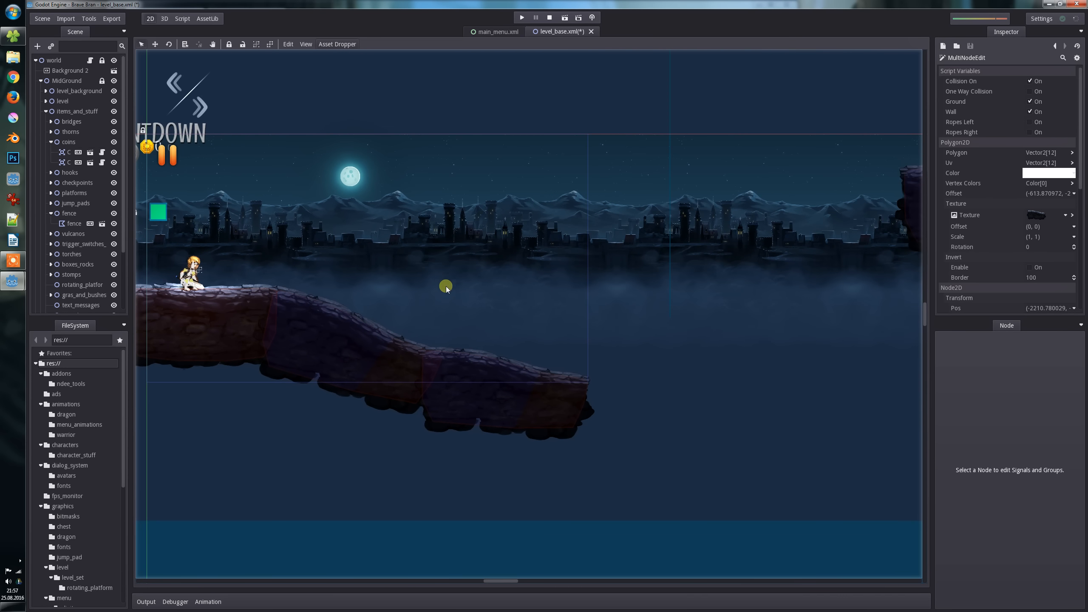
key(d)
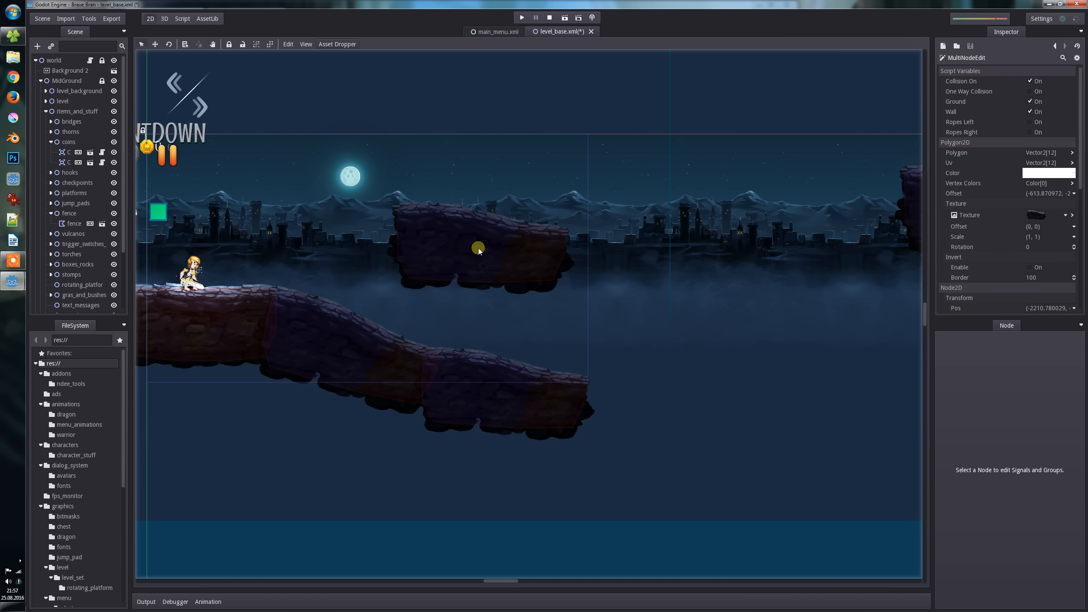
scroll(504, 249, down, 3)
scroll(505, 249, down, 1)
scroll(504, 249, up, 2)
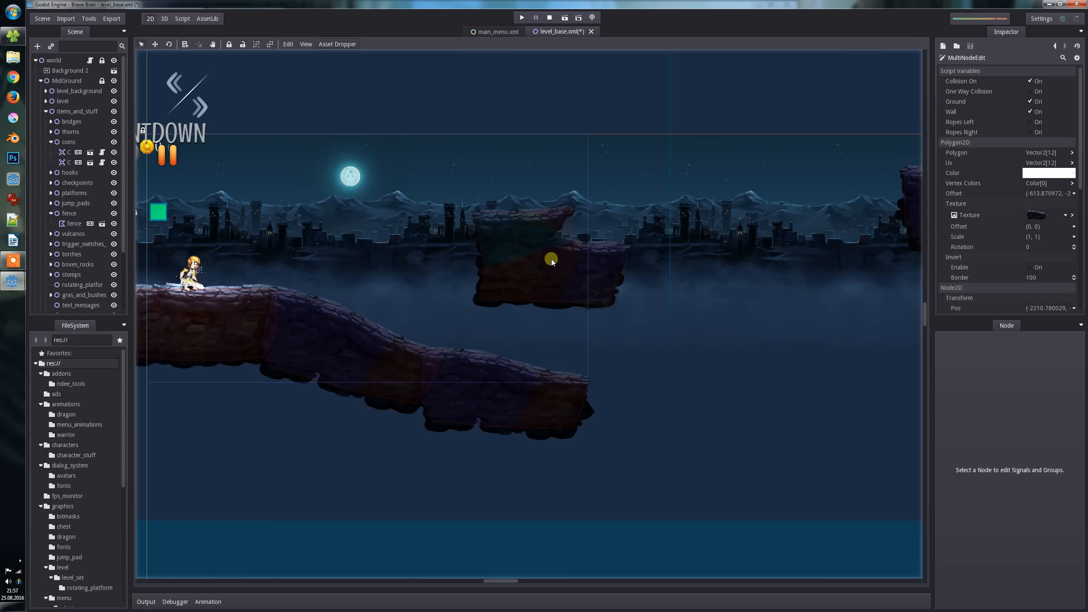
scroll(505, 249, down, 1)
scroll(506, 248, up, 1)
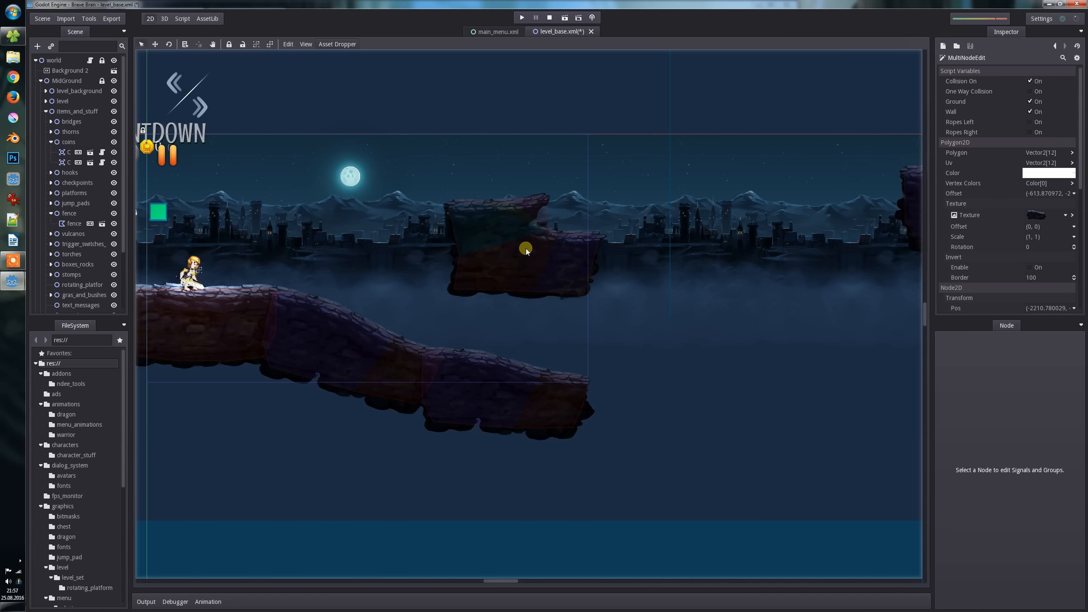
click(649, 417)
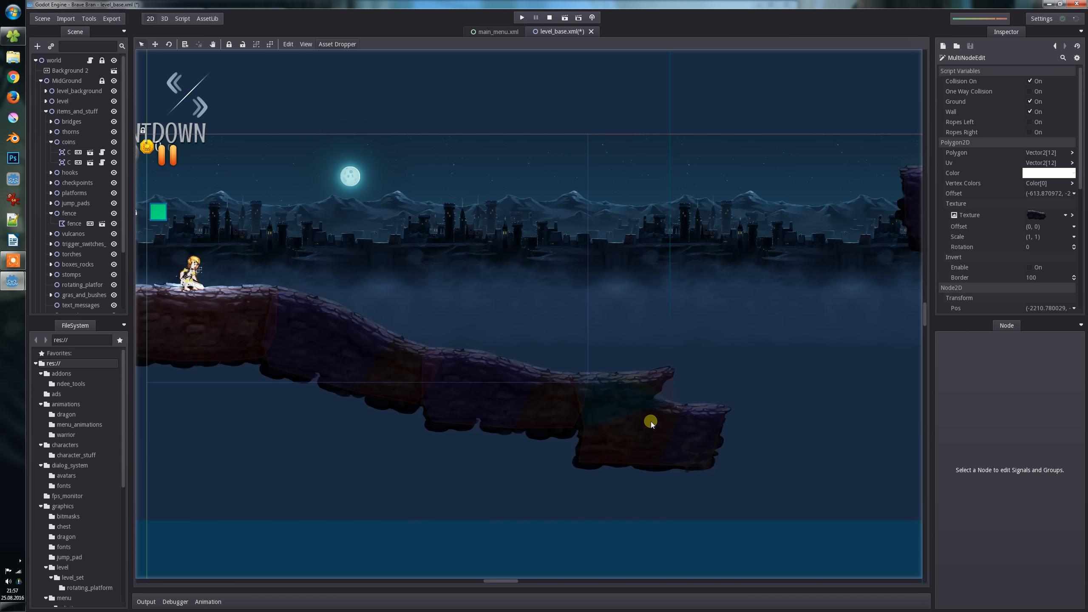
Undo the second stepped ground piece and drop the upward-curving piece at the end of the terrain instead.
middle_drag(741, 367, 527, 311)
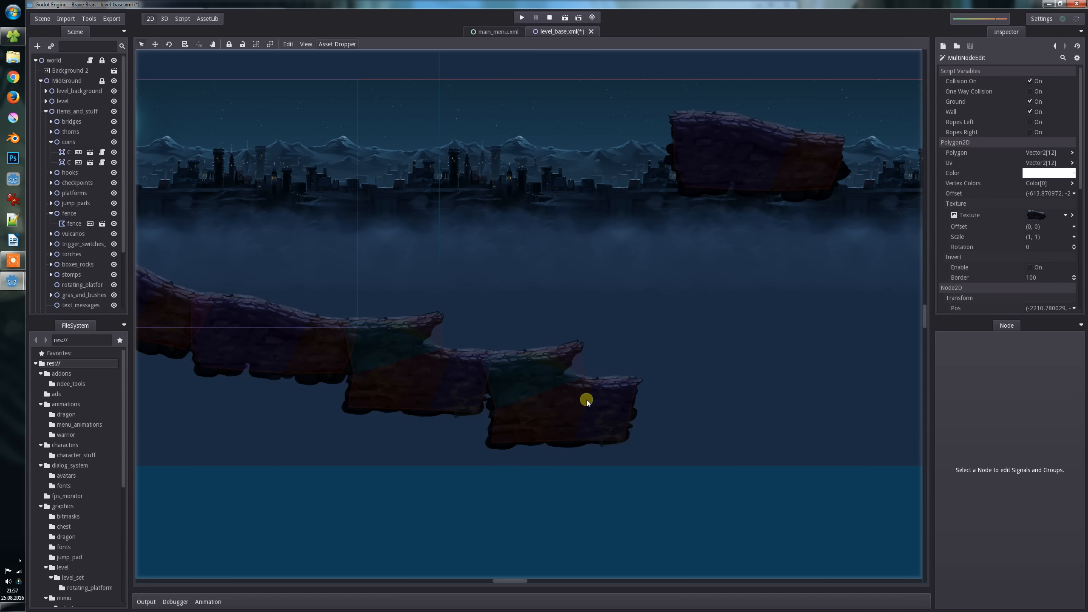
key(ctrl+z)
scroll(548, 385, down, 2)
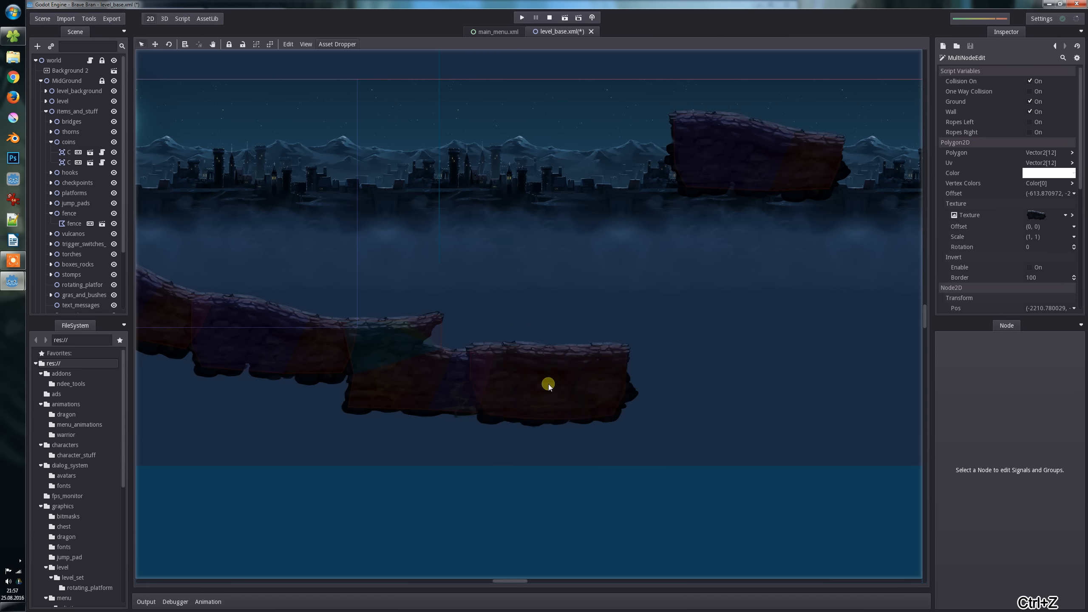
click(533, 369)
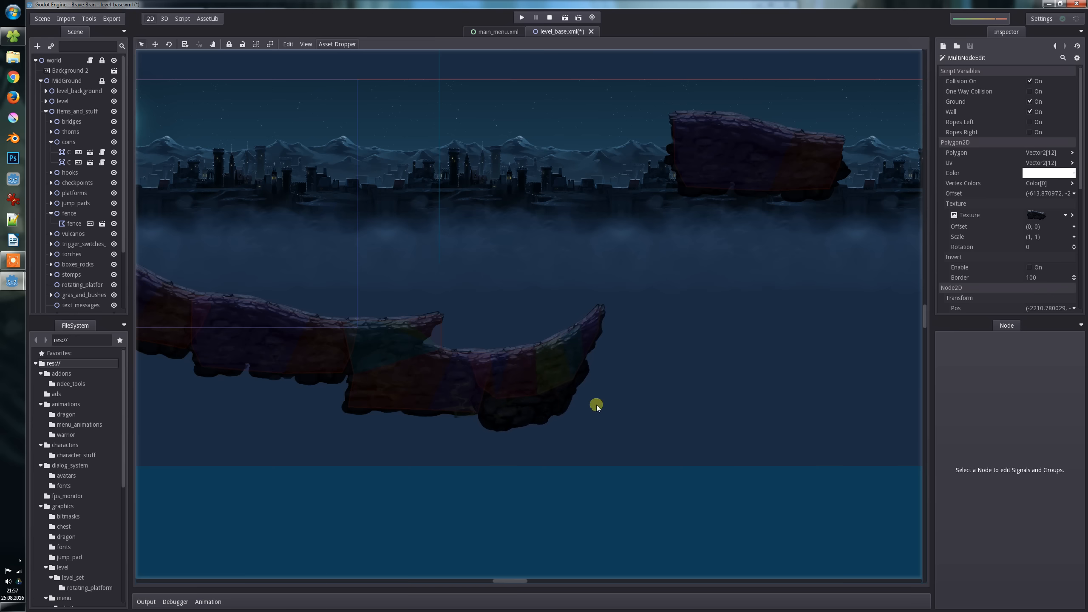
middle_drag(441, 319, 625, 336)
middle_drag(375, 306, 536, 330)
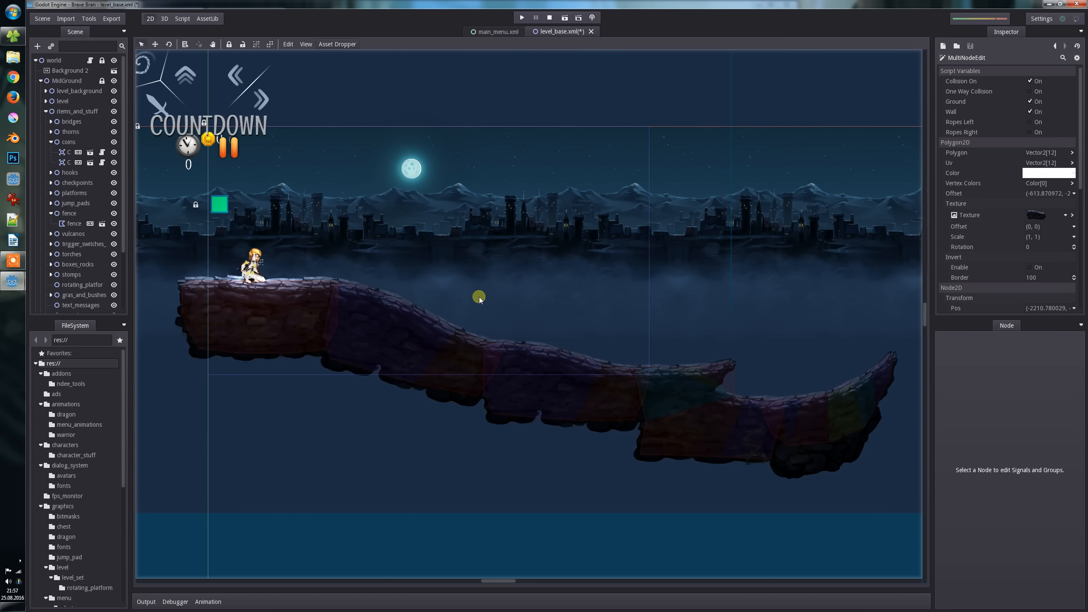
middle_drag(480, 298, 465, 311)
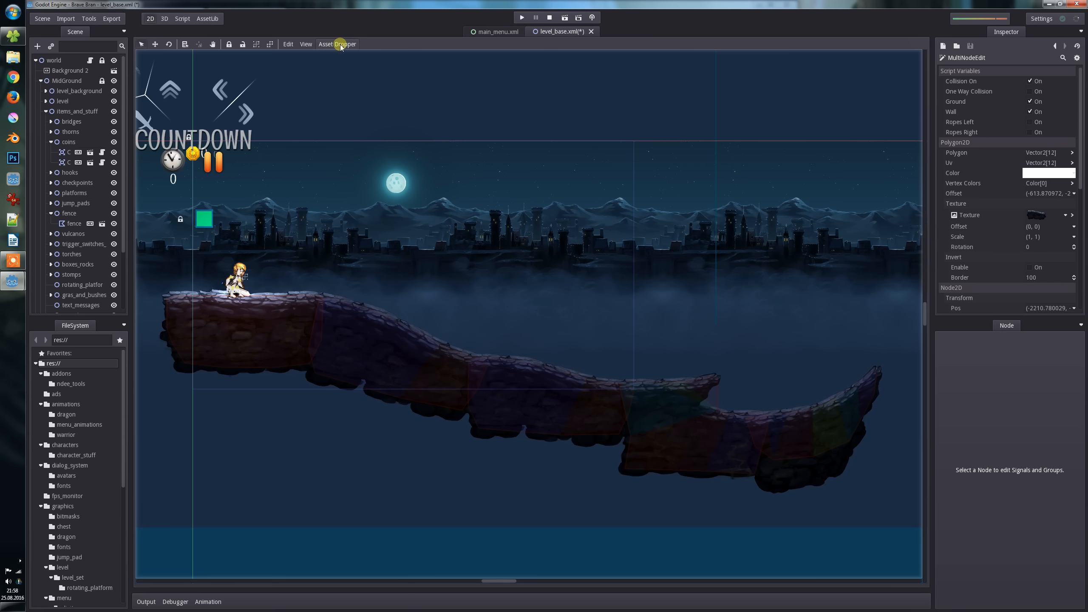
View the Asset Dropper settings at two different places over the viewport and close them each time.
key(d)
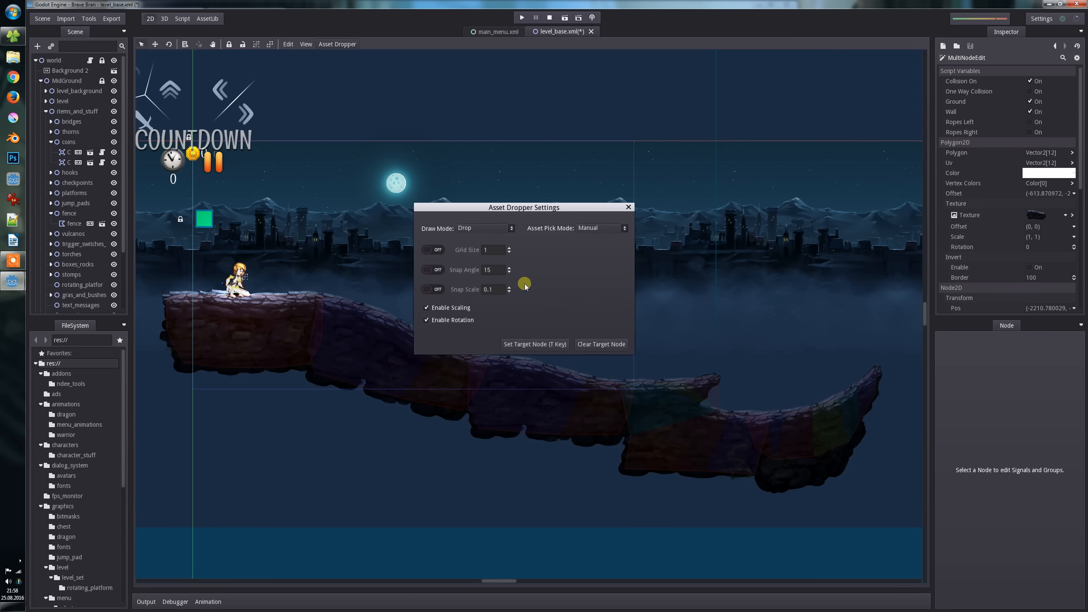
click(770, 216)
key(d)
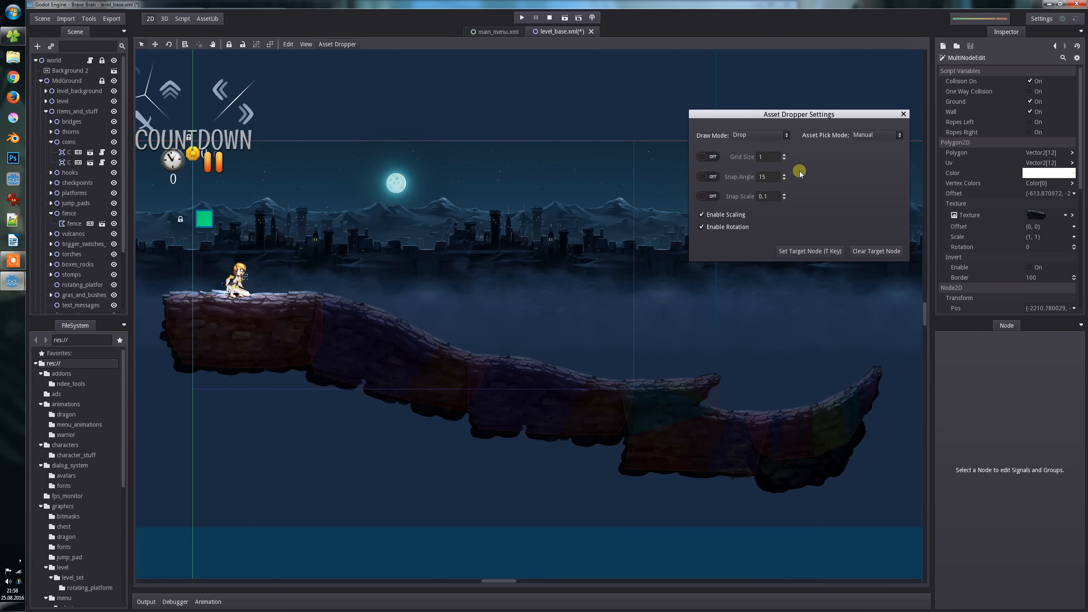
click(588, 257)
Enable grid snapping in the Asset Dropper settings and set the grid size to 100.
key(d)
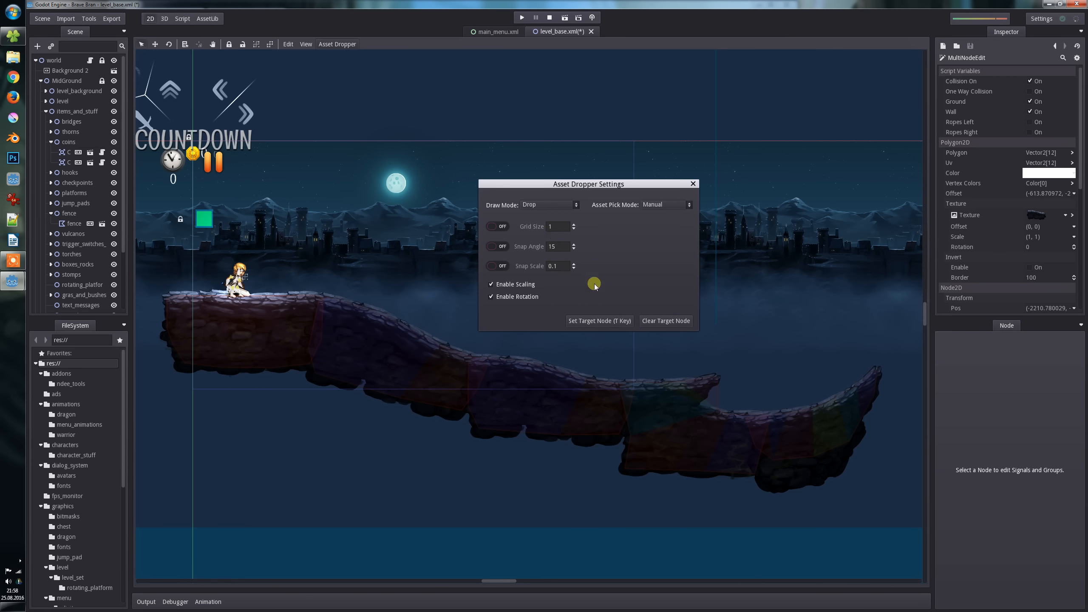
click(499, 227)
click(557, 227)
click(561, 111)
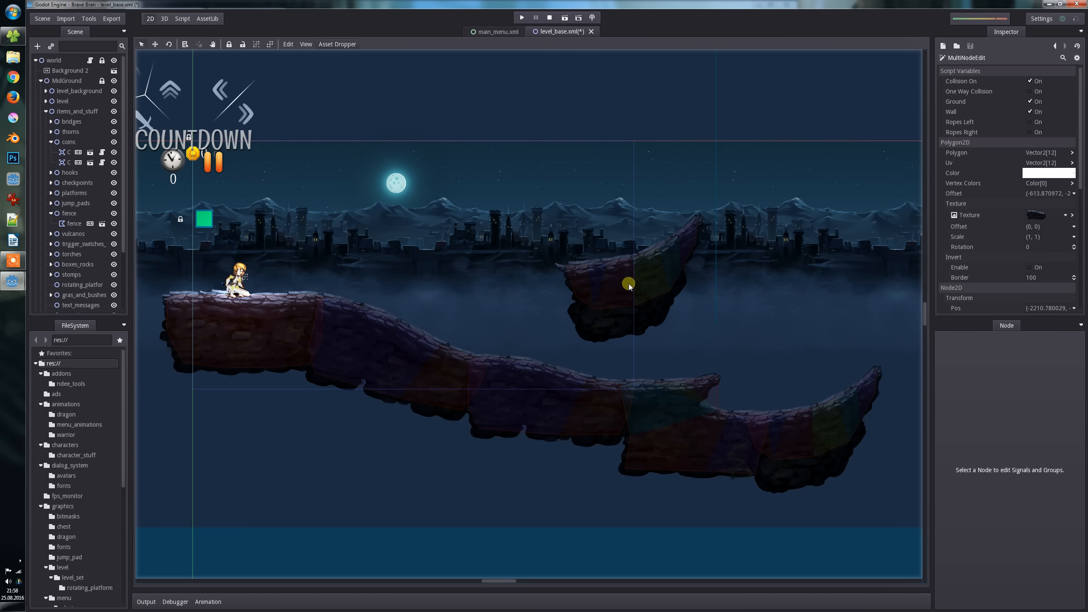
Turn off grid snapping and enable angle snapping at 15 for the Asset Dropper.
click(338, 44)
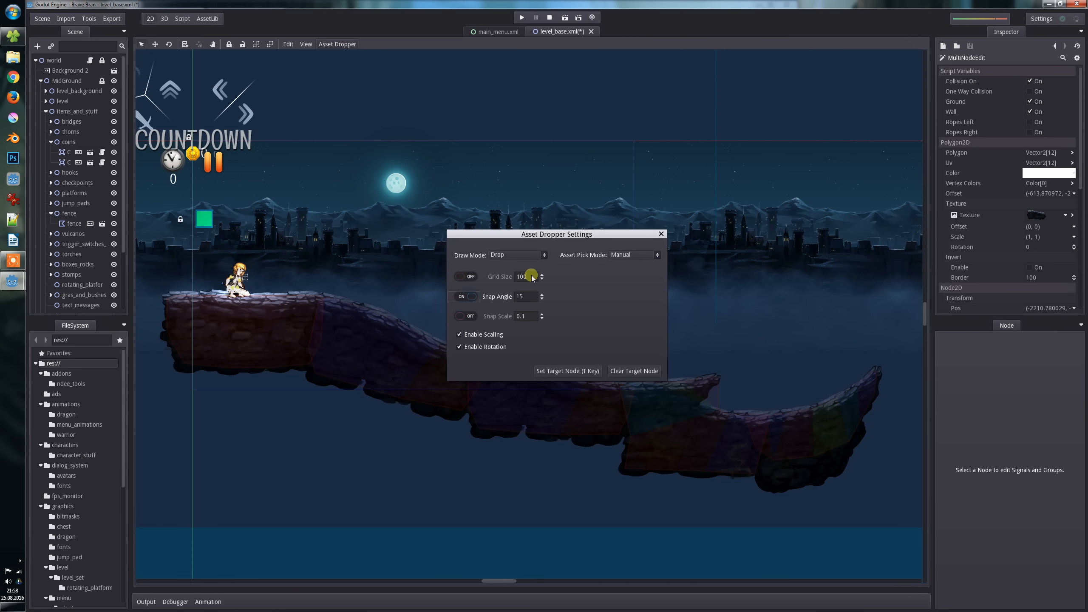
click(547, 111)
Try rotating and dropping a ground piece with angle snapping, and undo the drop.
mouse_move(574, 241)
mouse_down()
mouse_move(597, 284)
mouse_move(625, 218)
mouse_move(614, 294)
mouse_move(643, 244)
mouse_move(658, 243)
mouse_move(637, 248)
mouse_move(614, 297)
mouse_move(633, 253)
mouse_up()
drag(593, 316, 595, 317)
key(ctrl+z)
Disable both scaling and rotation in the Asset Dropper settings.
right_click(596, 292)
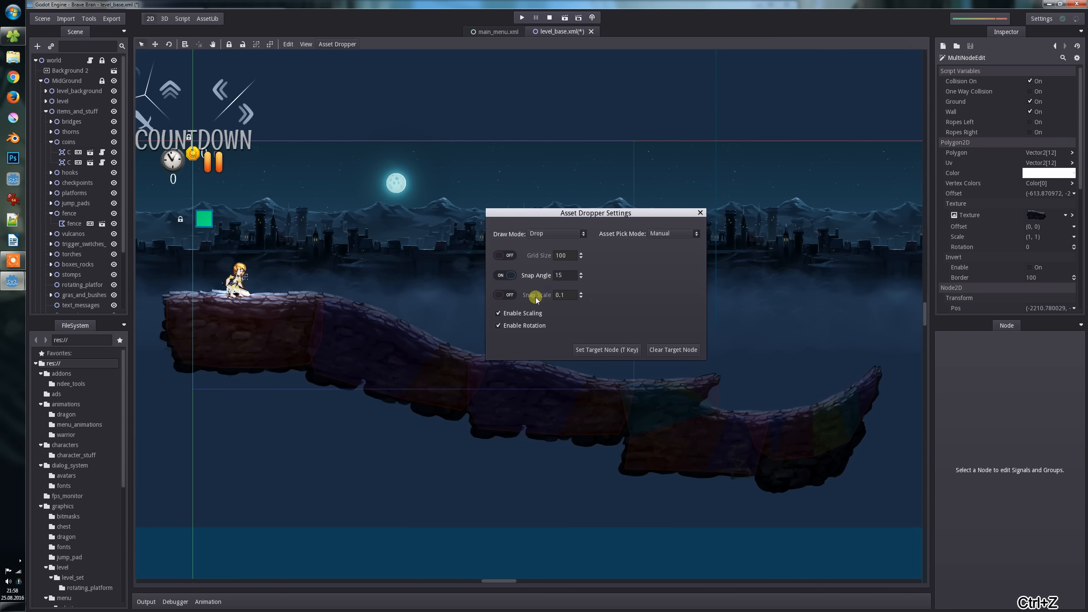
click(499, 326)
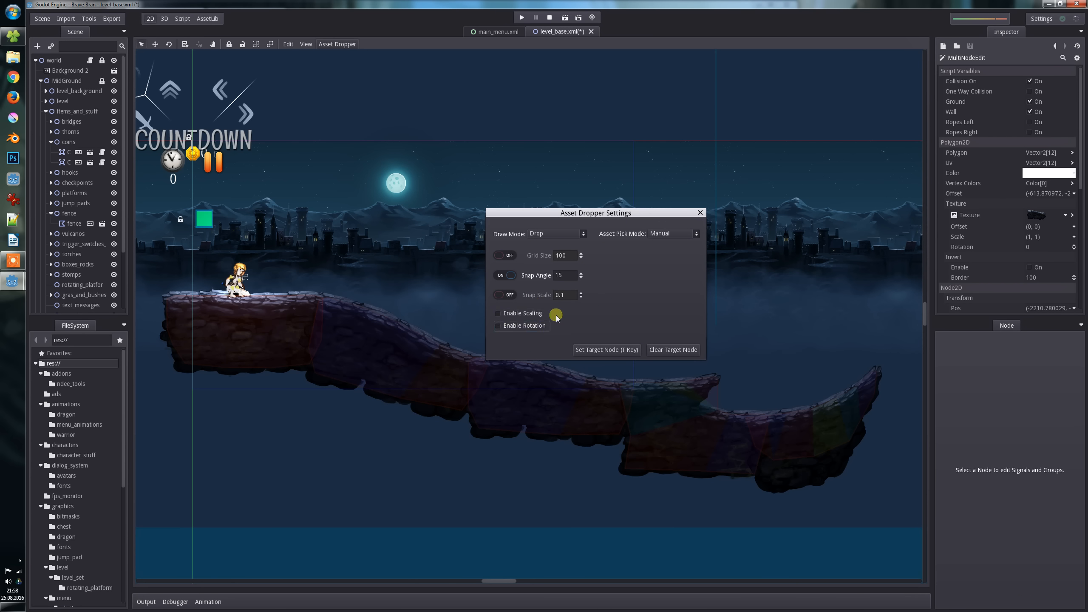
Enable rotation only in the Asset Dropper settings and drop a ground piece above the terrain.
click(500, 314)
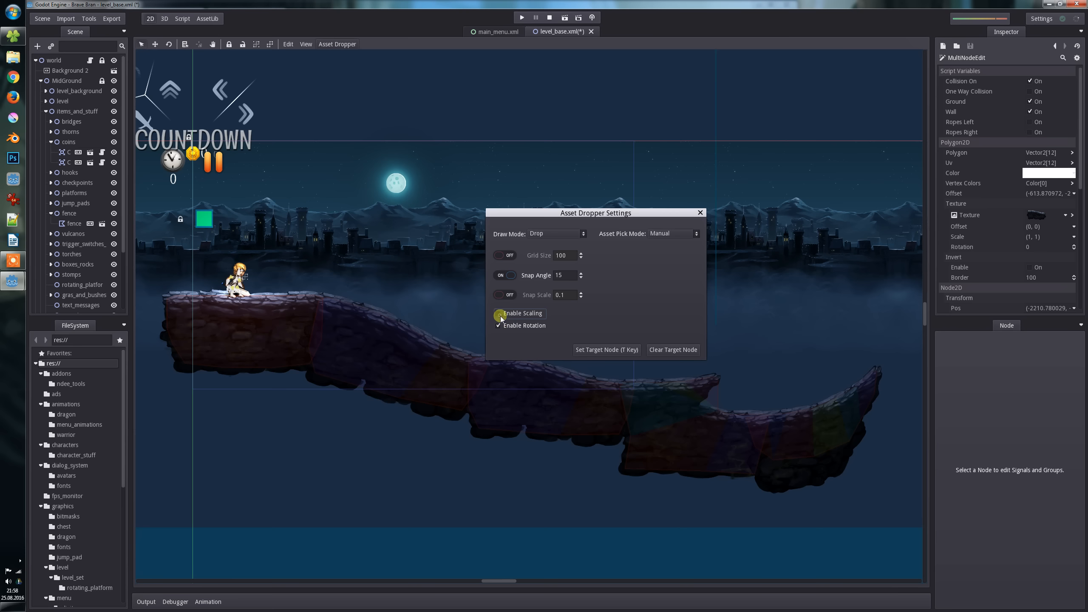
click(629, 82)
key(d)
drag(585, 261, 652, 286)
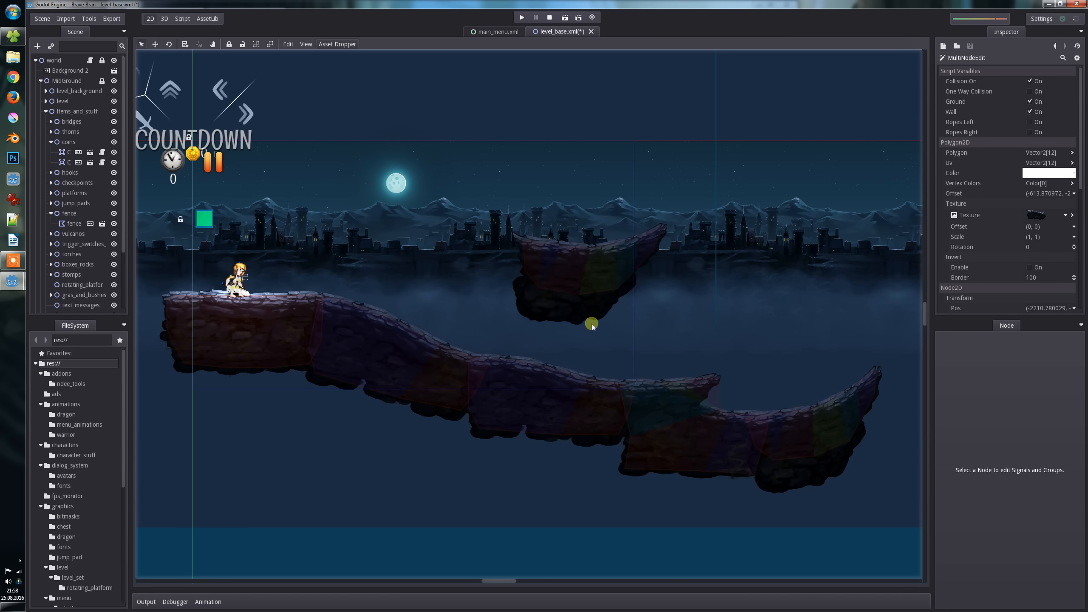
Set the Asset Dropper's asset pick mode to Random.
key(shift+d)
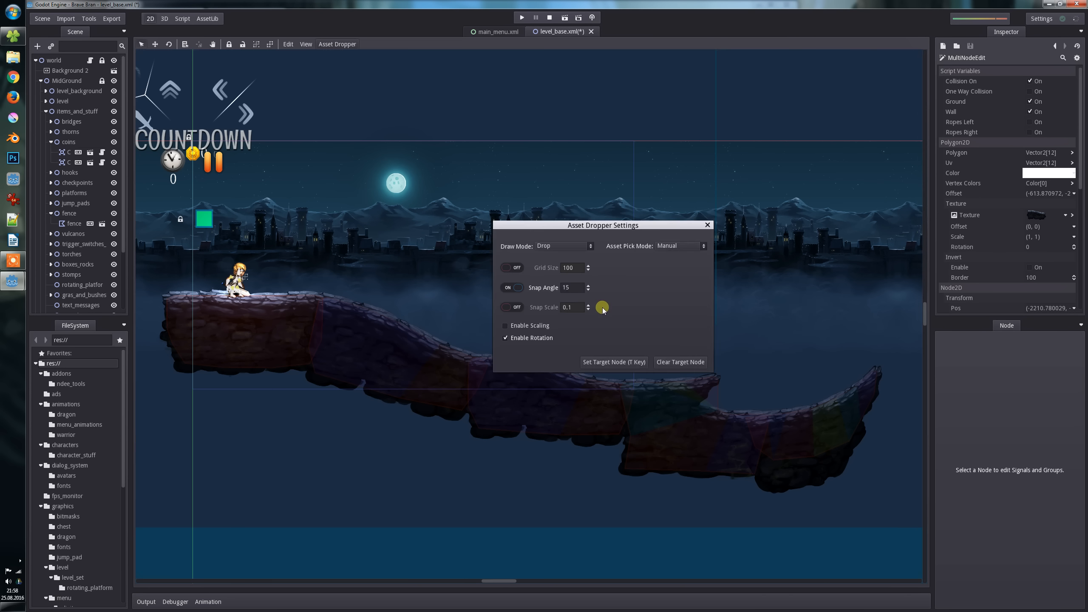
click(667, 247)
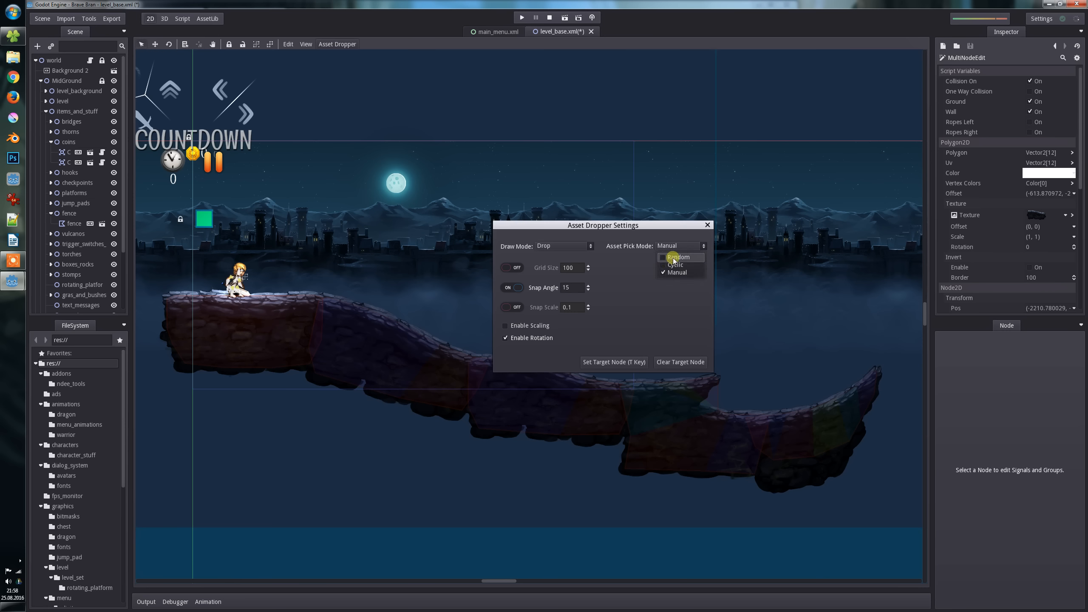
click(672, 258)
click(598, 171)
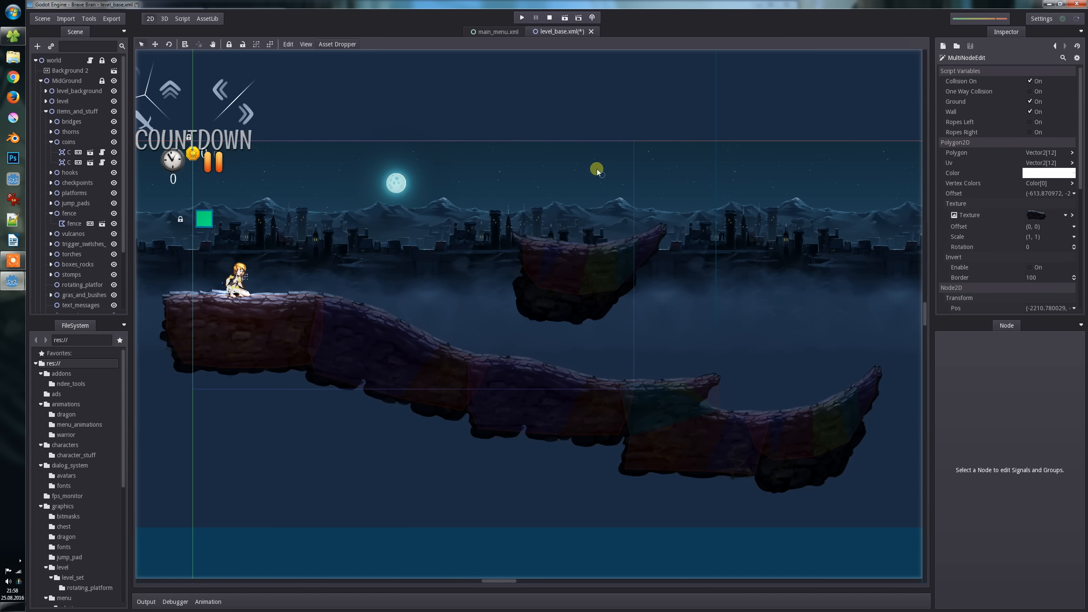
Drop several ground pieces around the sky above the terrain using the random pick mode.
key(d)
click(552, 175)
click(699, 187)
click(718, 288)
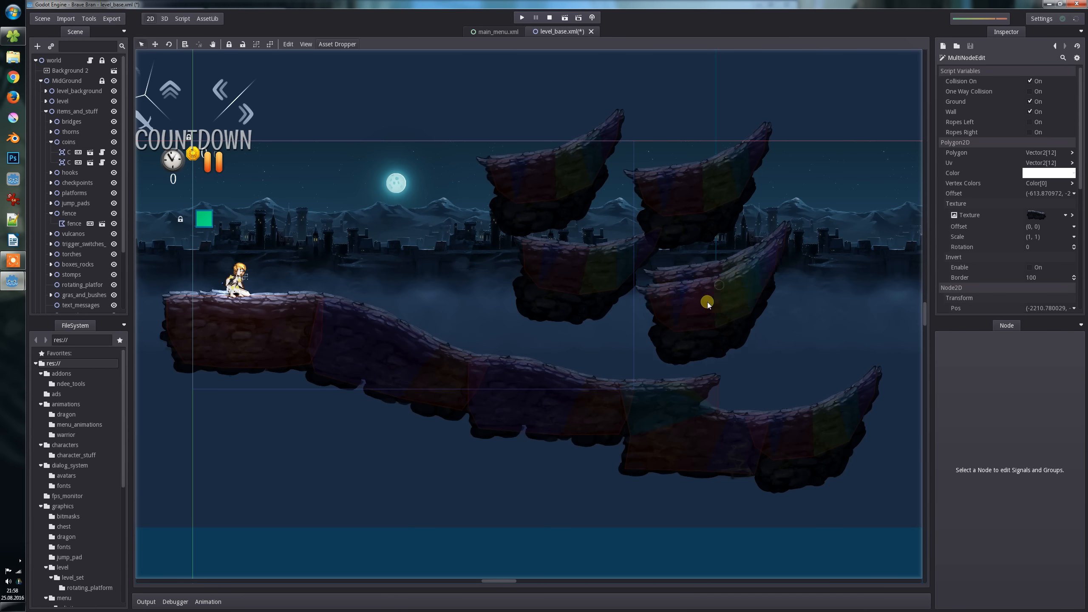
click(462, 248)
key(d)
Delete all test ground pieces floating above the terrain.
click(716, 292)
shift+click(704, 197)
shift+click(549, 173)
shift+click(488, 210)
shift+click(571, 286)
key(Delete)
click(584, 312)
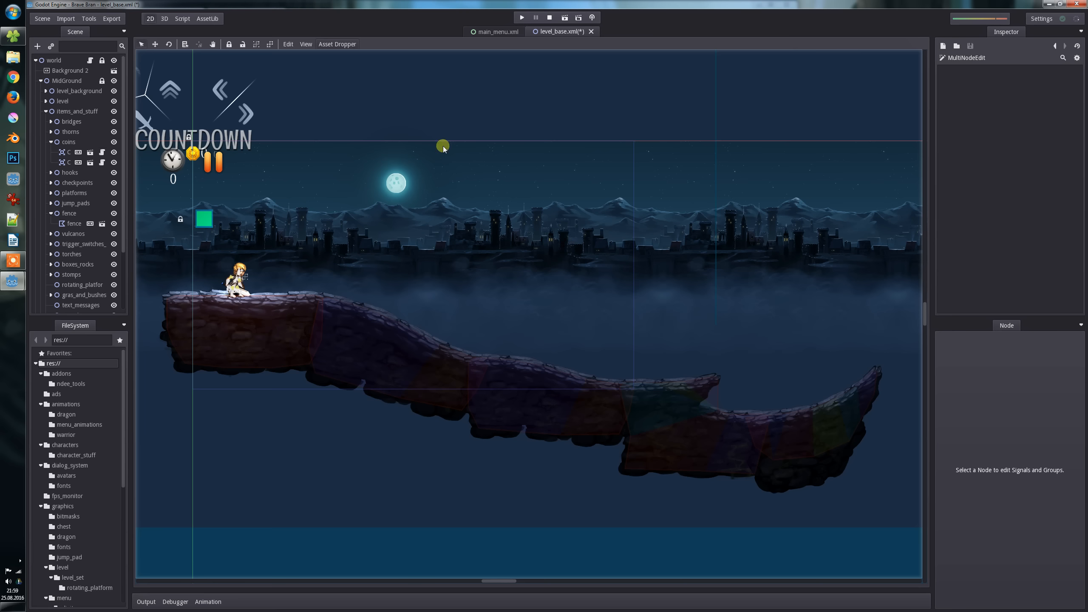
Review the available asset pick modes and drop one ground piece above the middle of the terrain.
click(338, 44)
click(634, 254)
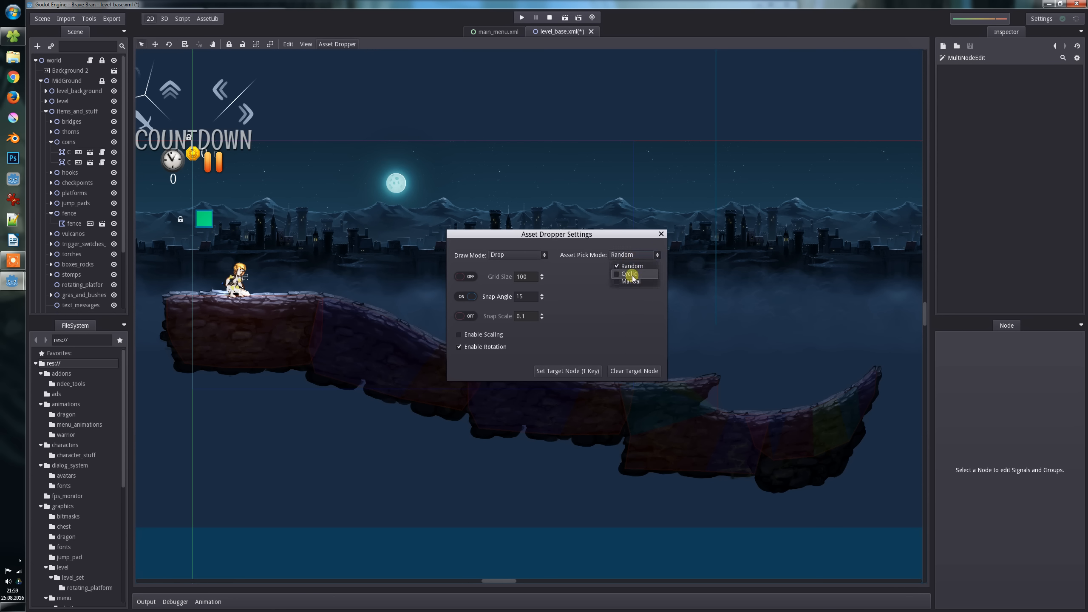
click(601, 107)
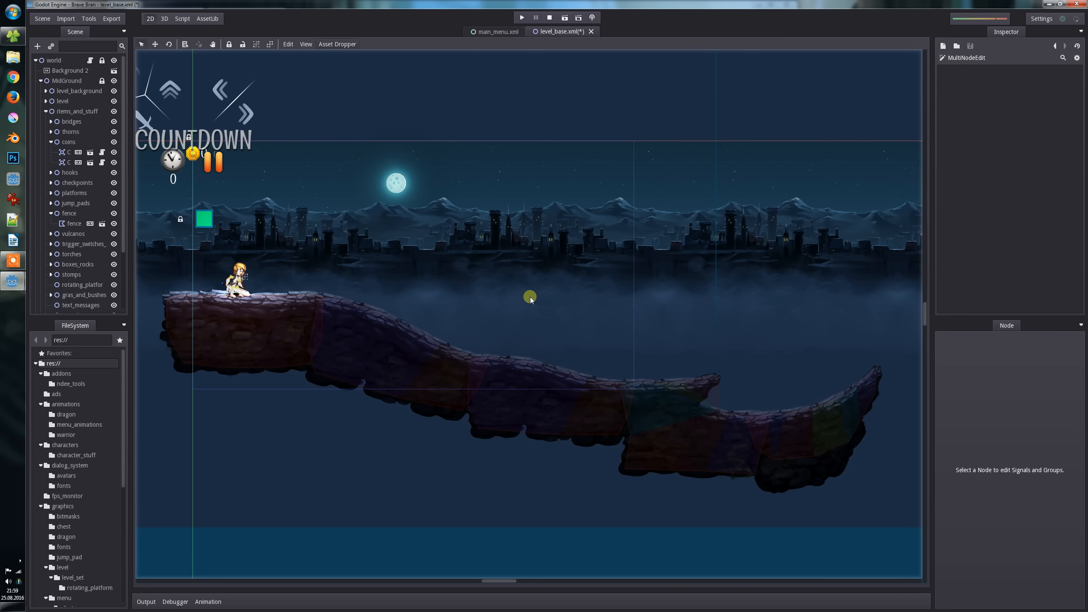
drag(474, 322, 736, 243)
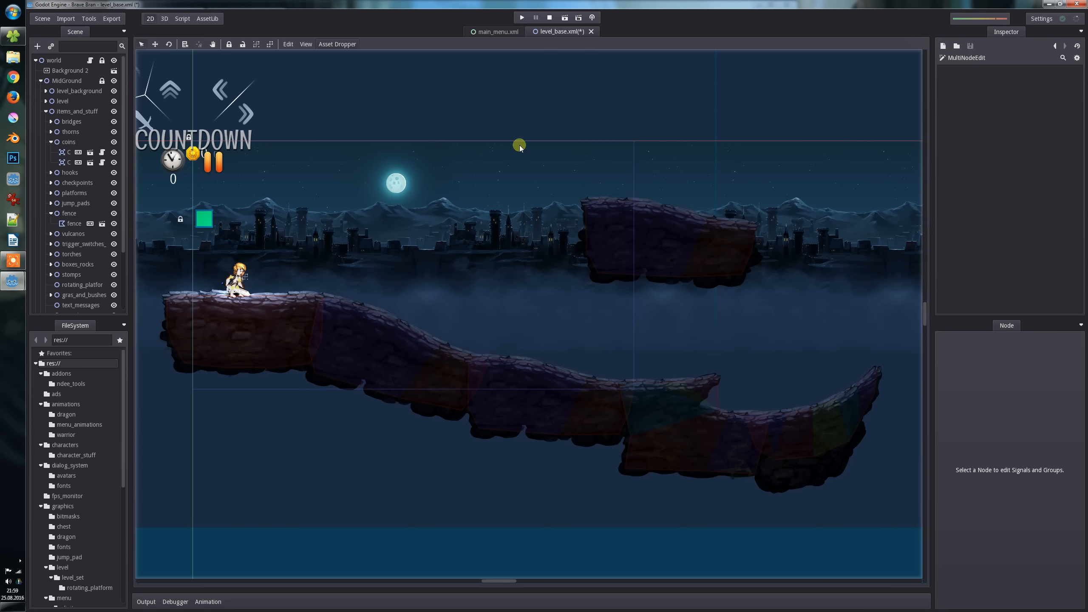
Enable scaling in the Asset Dropper settings and drop a scaled ground piece above the previously dropped one.
click(343, 45)
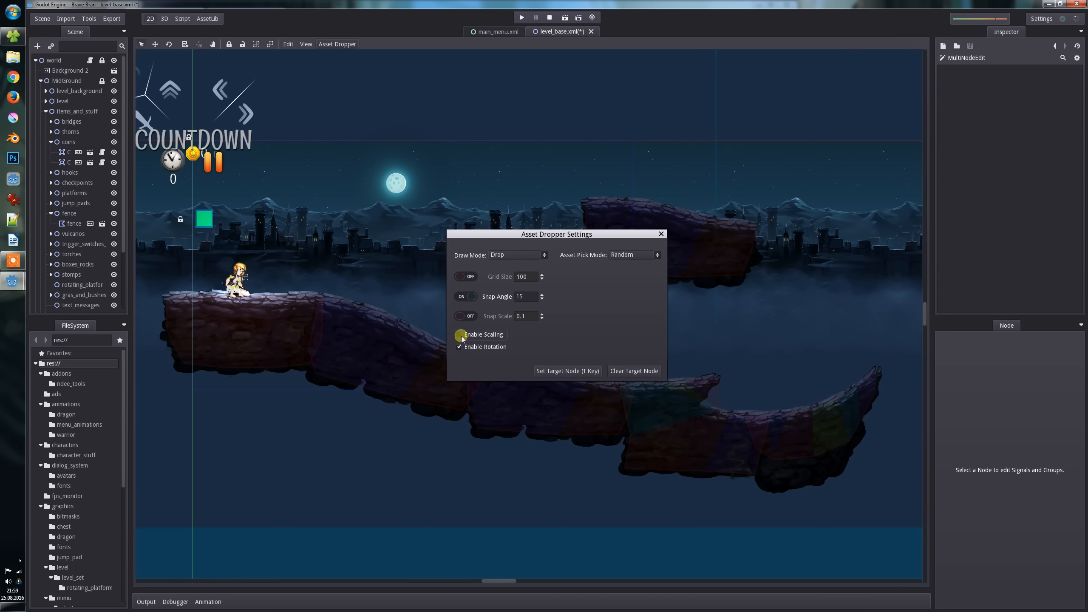
click(678, 146)
drag(663, 157, 718, 155)
Delete the two test ground pieces stacked above the terrain.
click(667, 219)
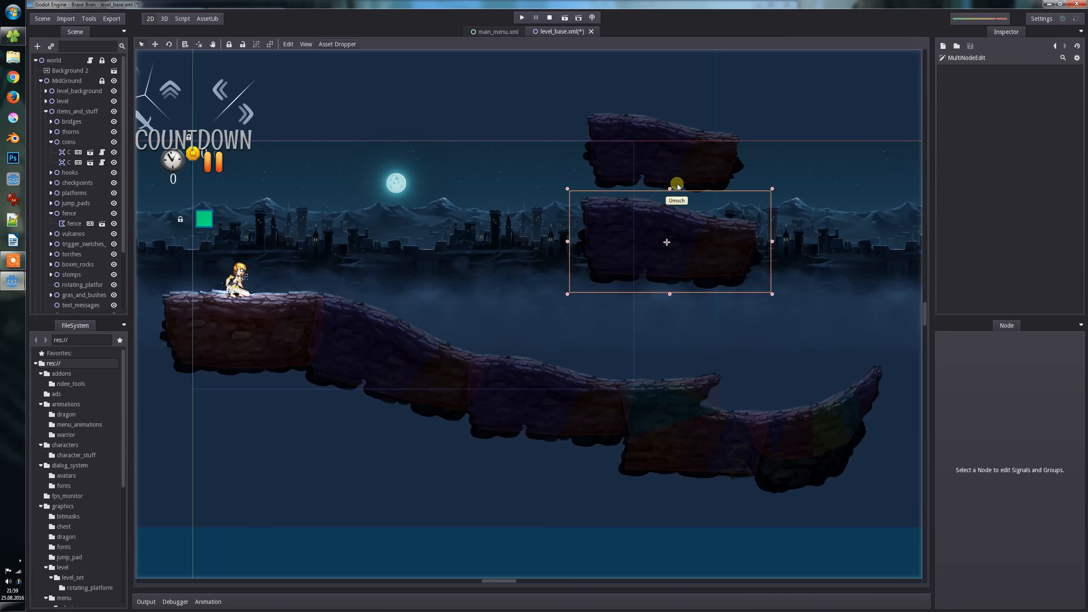
shift+click(675, 164)
key(Delete)
key(Return)
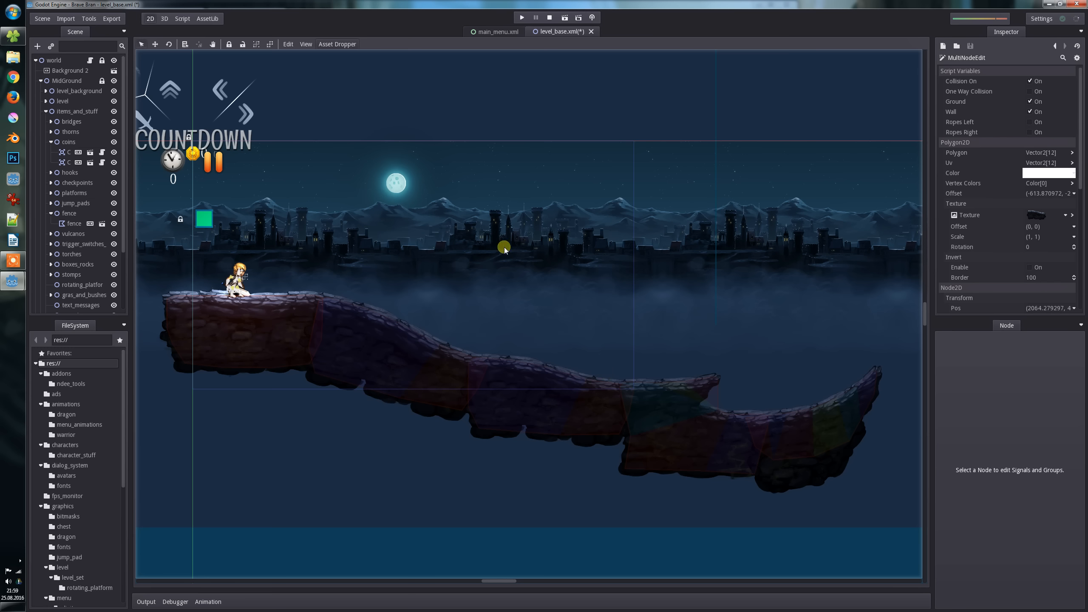
Select the two glowing orange coins among the reusable level objects and store them as an asset set.
middle_drag(548, 188, 488, 388)
middle_drag(544, 189, 399, 412)
middle_drag(615, 206, 418, 292)
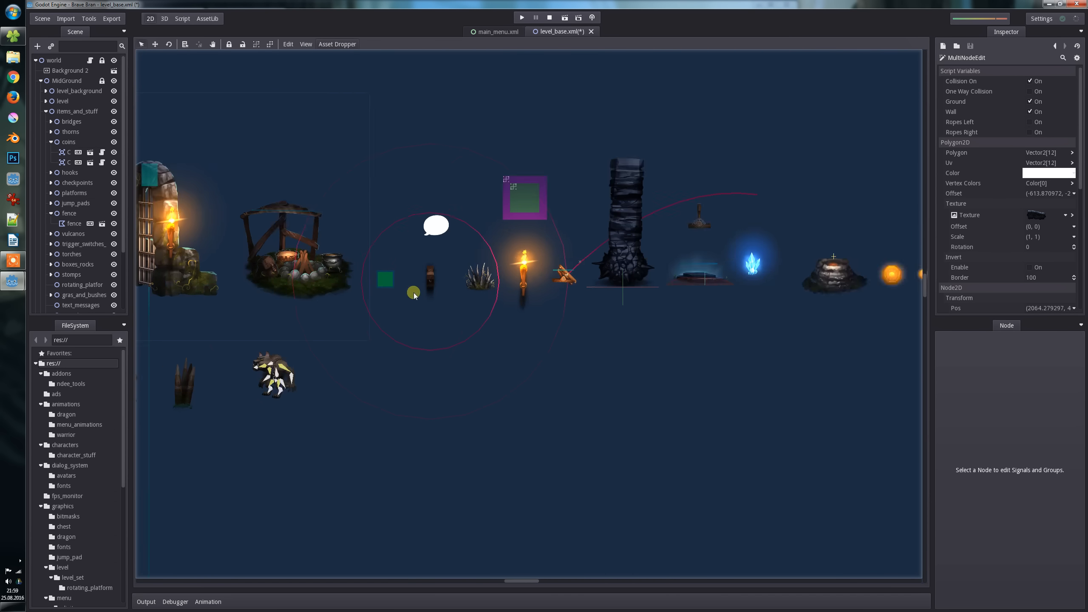
middle_drag(740, 274, 525, 246)
drag(655, 209, 717, 278)
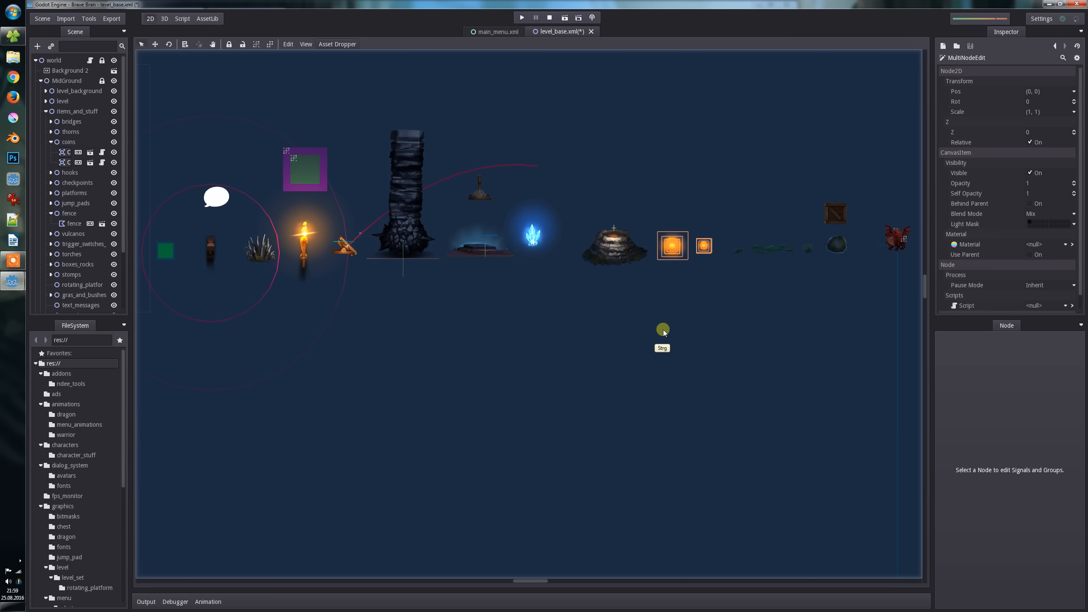
key(ctrl+3)
Switch back and forth between the stored asset sets 1, 2 and 3.
key(1)
key(1)
key(1)
key(2)
key(3)
key(1)
Return to the level terrain and set the Asset Dropper's asset pick mode to Manual.
middle_drag(455, 443, 574, 241)
middle_drag(462, 395, 583, 150)
middle_drag(497, 339, 580, 193)
middle_drag(454, 347, 563, 367)
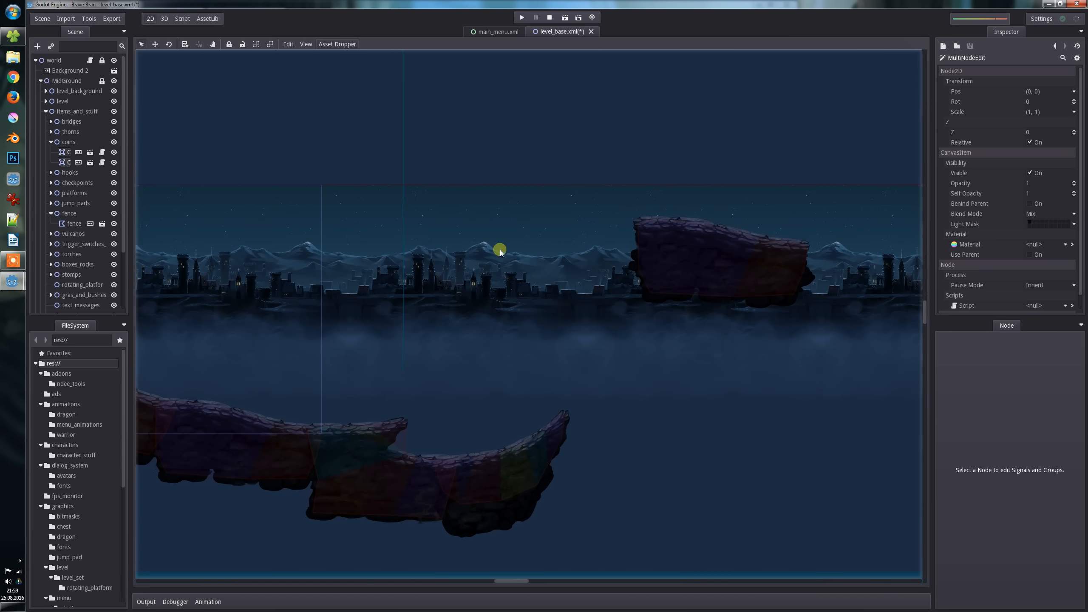
middle_drag(322, 317, 576, 271)
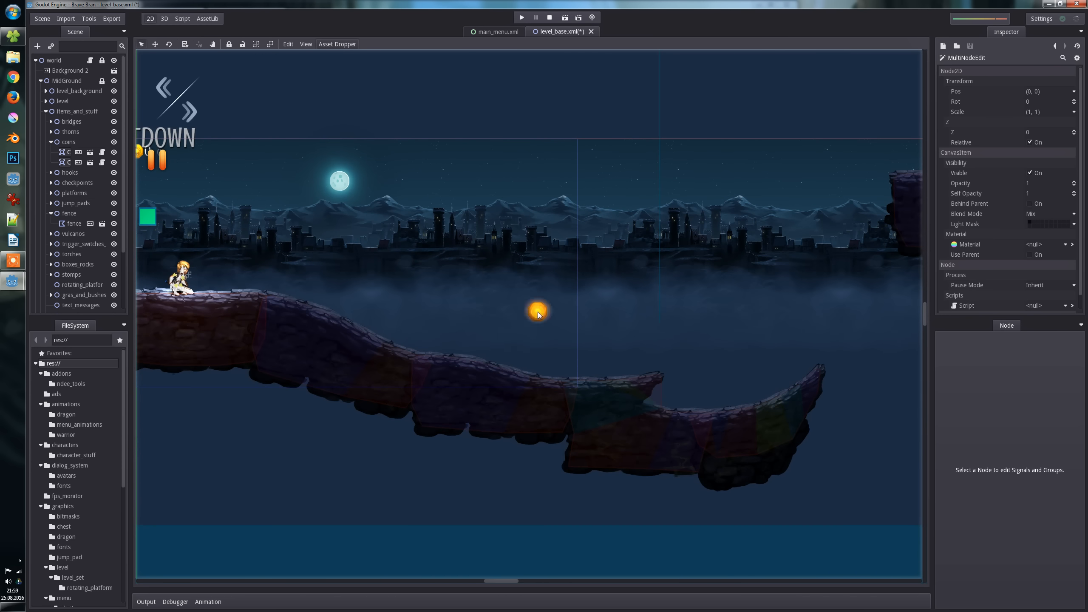
click(525, 298)
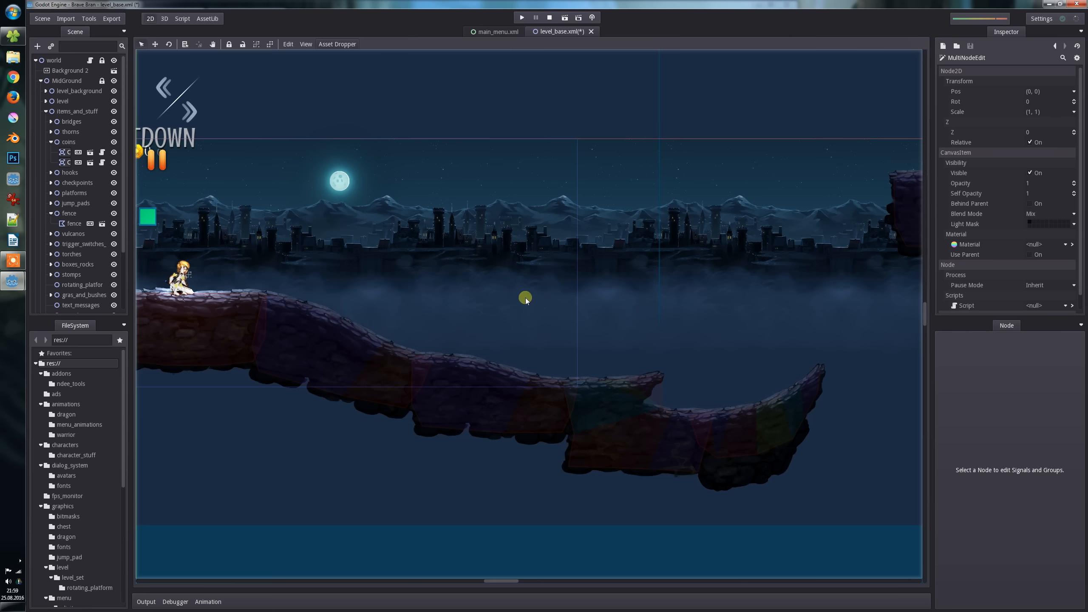
click(617, 297)
click(628, 324)
click(450, 155)
Activate the Asset Dropper with a coin and change its draw mode from Drop to Draw.
key(d)
click(551, 267)
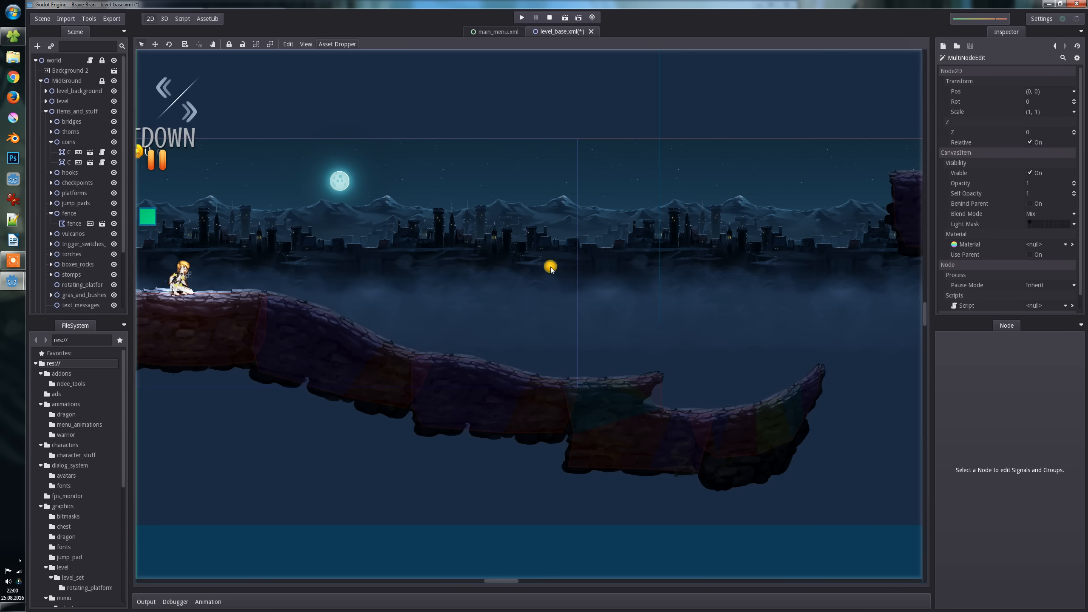
right_click(513, 252)
click(465, 198)
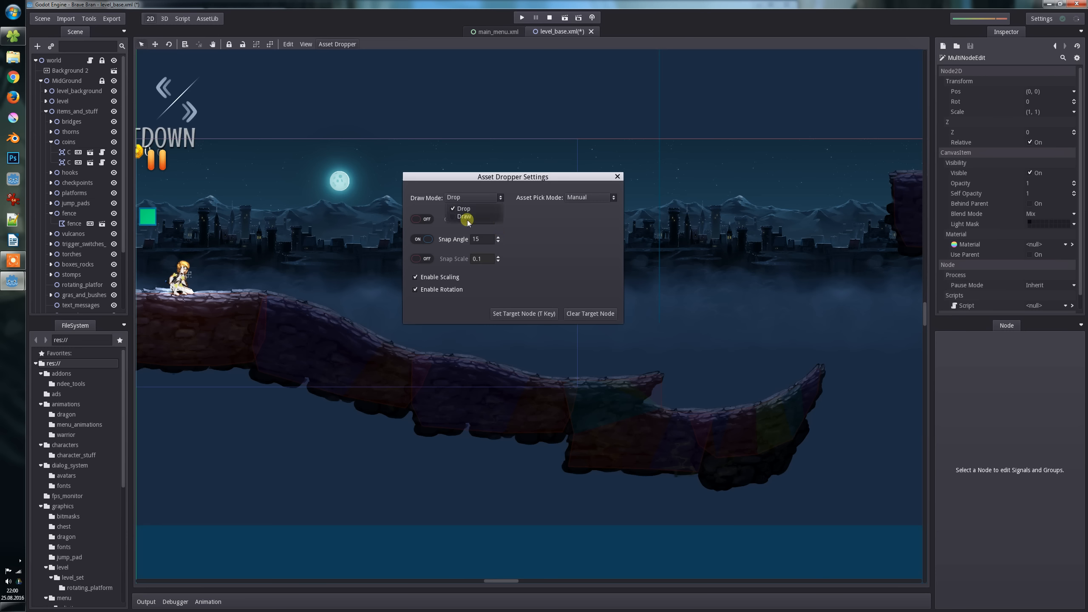
click(463, 222)
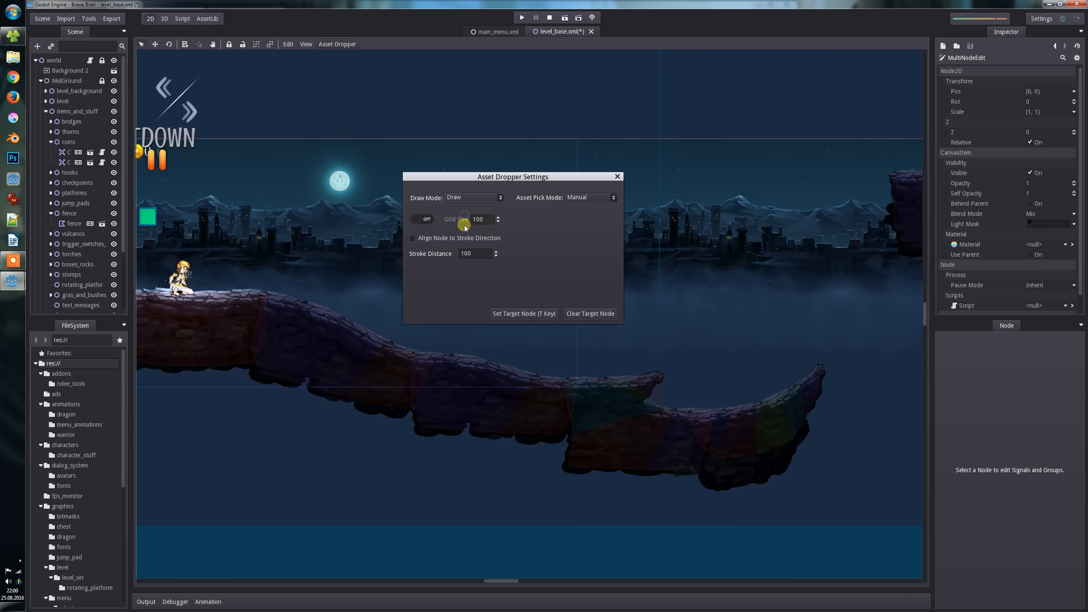
click(512, 95)
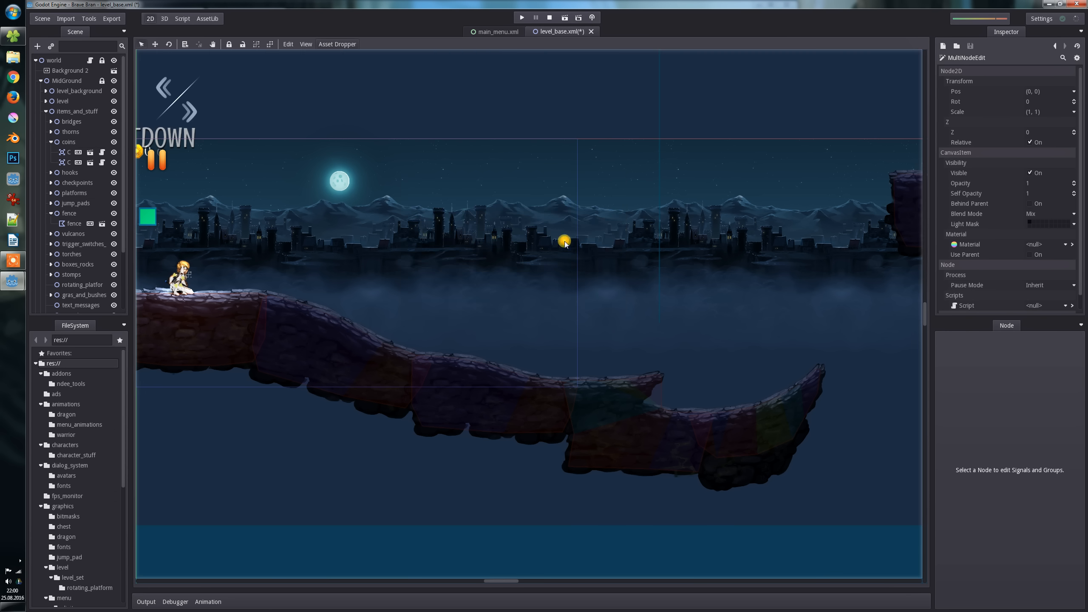
Try drawing a stroke of coins in the sky above the terrain, and undo it.
mouse_move(574, 220)
mouse_down()
mouse_move(550, 246)
mouse_move(644, 222)
mouse_move(686, 305)
mouse_move(798, 261)
mouse_up()
key(ctrl+z)
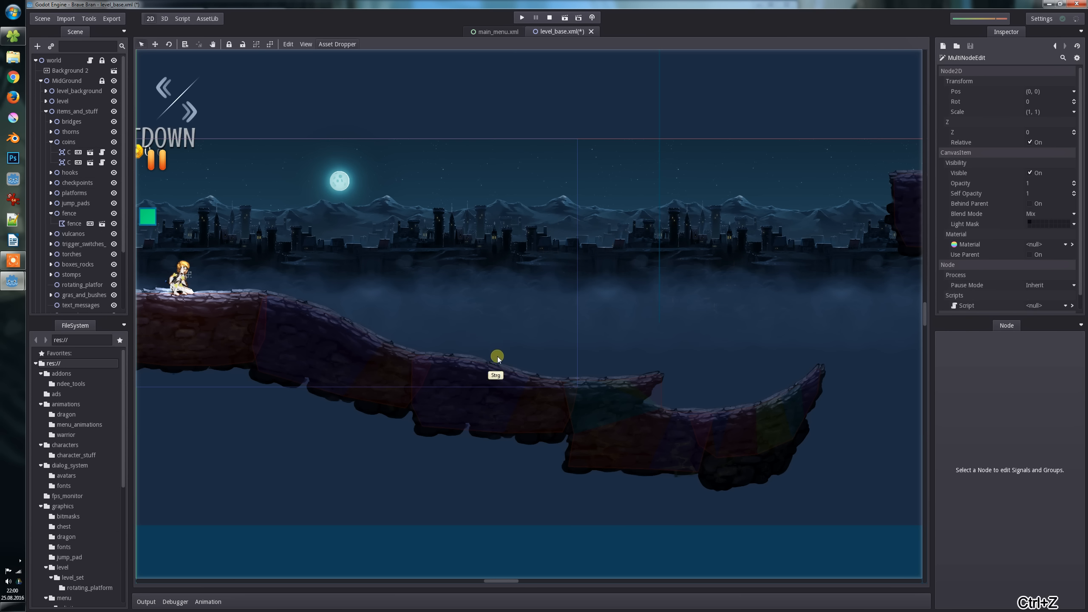
Set the stroke distance to 200, try drawing a coin trail above the downward slope, and undo it.
scroll(534, 265, up, 6)
middle_drag(326, 262, 695, 250)
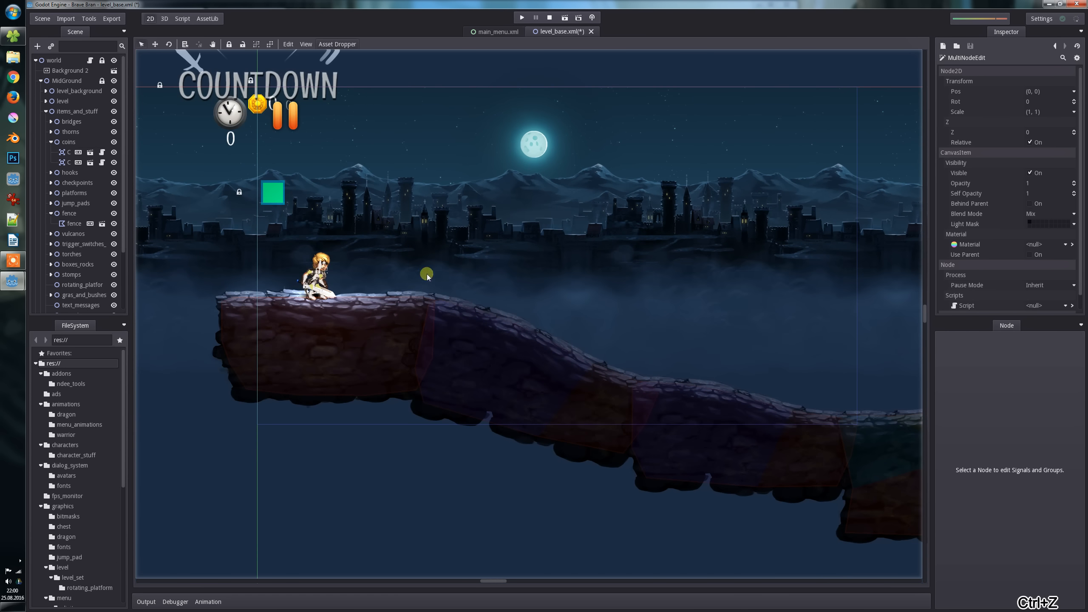
right_click(442, 275)
drag(406, 273, 391, 274)
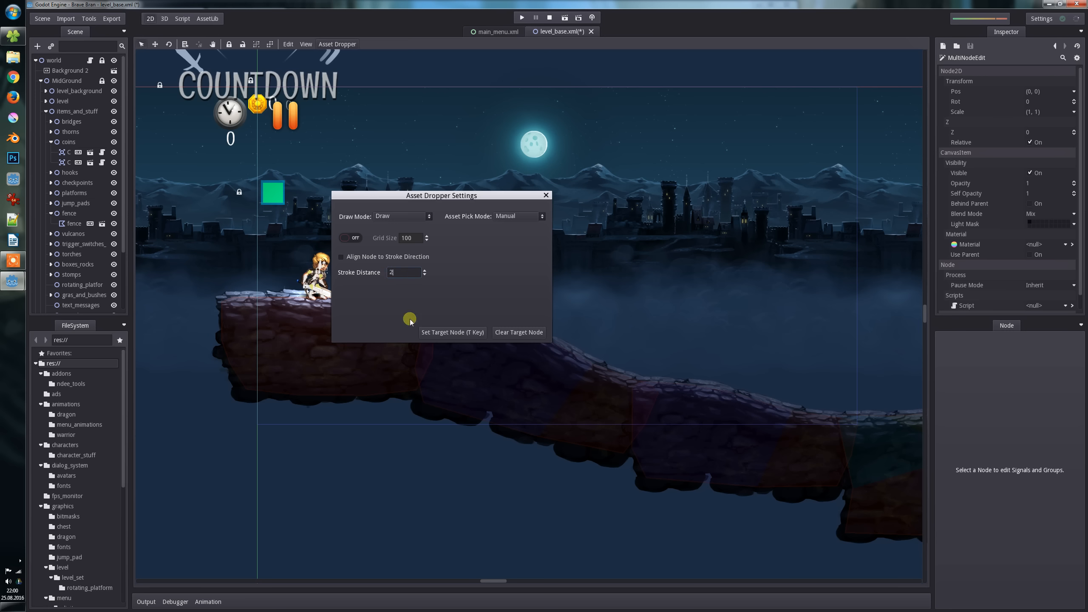
click(515, 159)
mouse_move(445, 265)
mouse_down()
mouse_move(795, 362)
mouse_move(823, 350)
mouse_up()
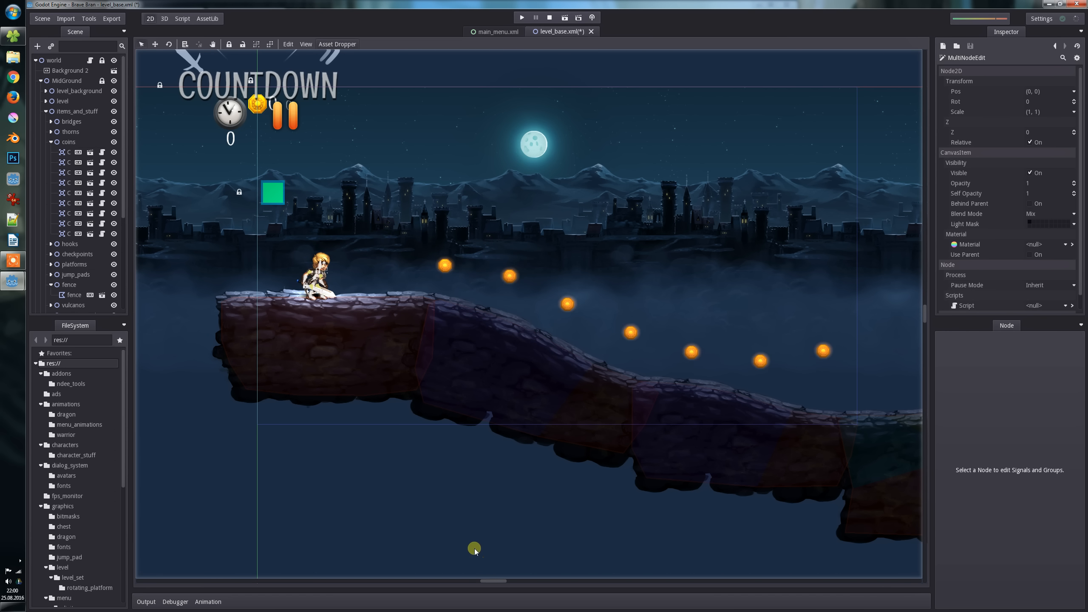
key(ctrl+z)
Set the stroke distance to 100, try another coin trail above the slope, and undo it.
right_click(528, 296)
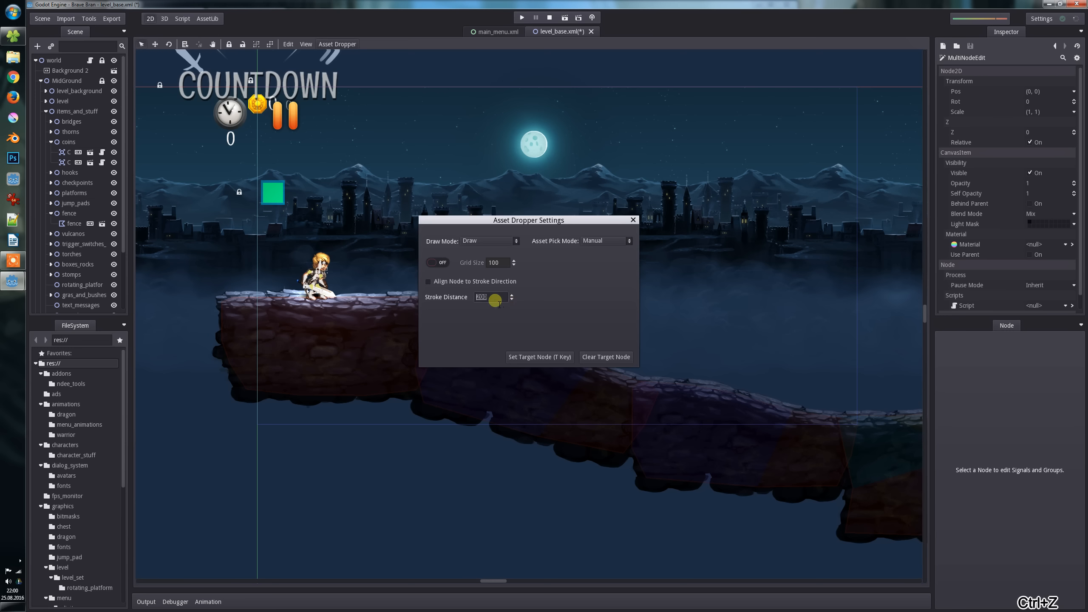
click(558, 62)
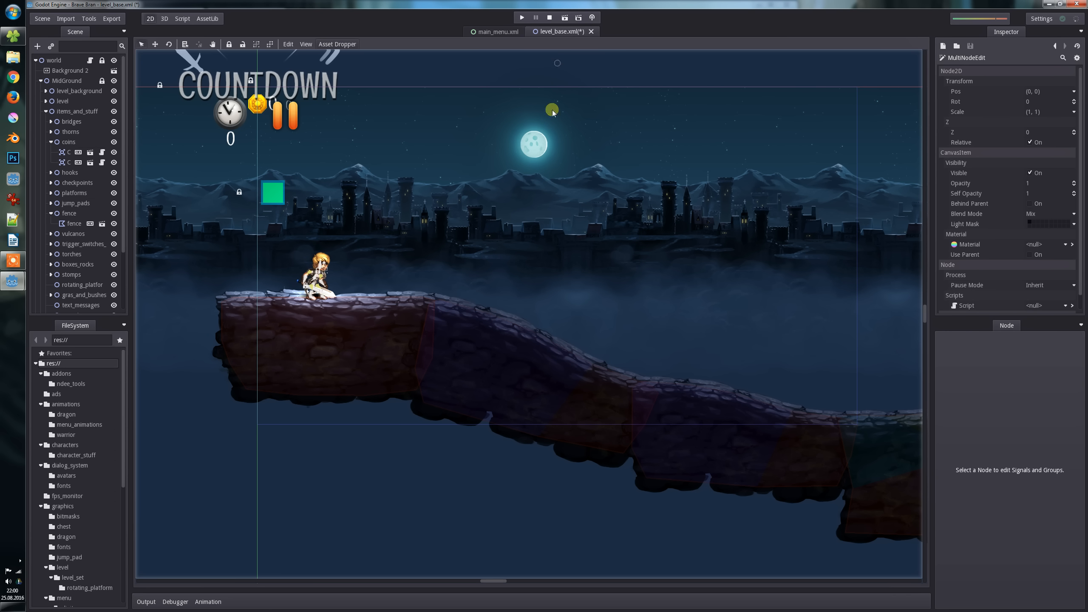
mouse_move(511, 279)
mouse_down()
mouse_move(659, 337)
mouse_move(701, 405)
mouse_up()
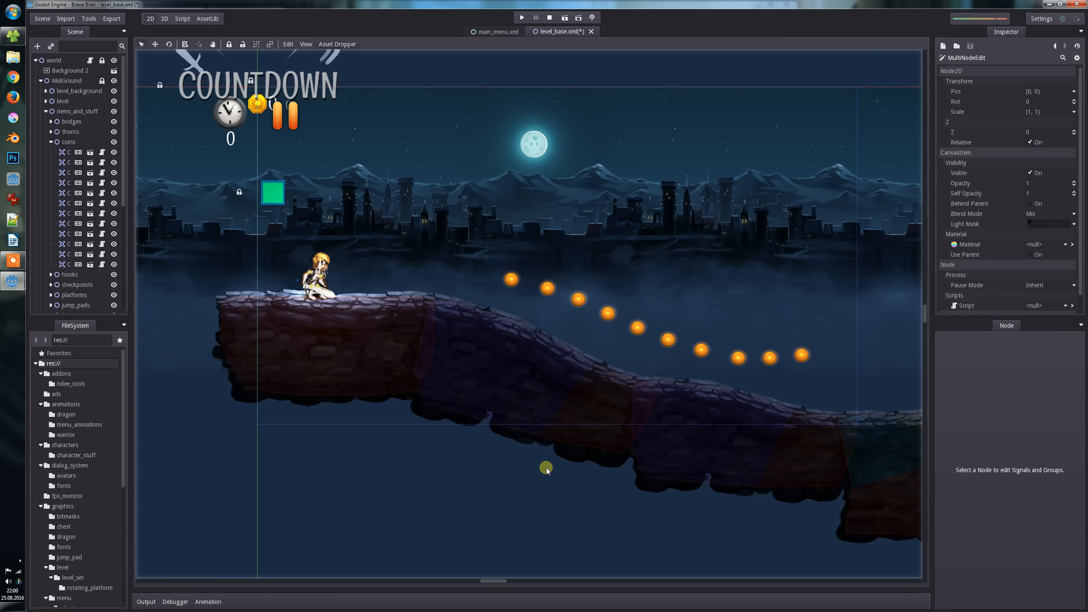
key(ctrl+z)
Turn on grid snapping with a grid size of 100 for Draw mode.
right_click(538, 352)
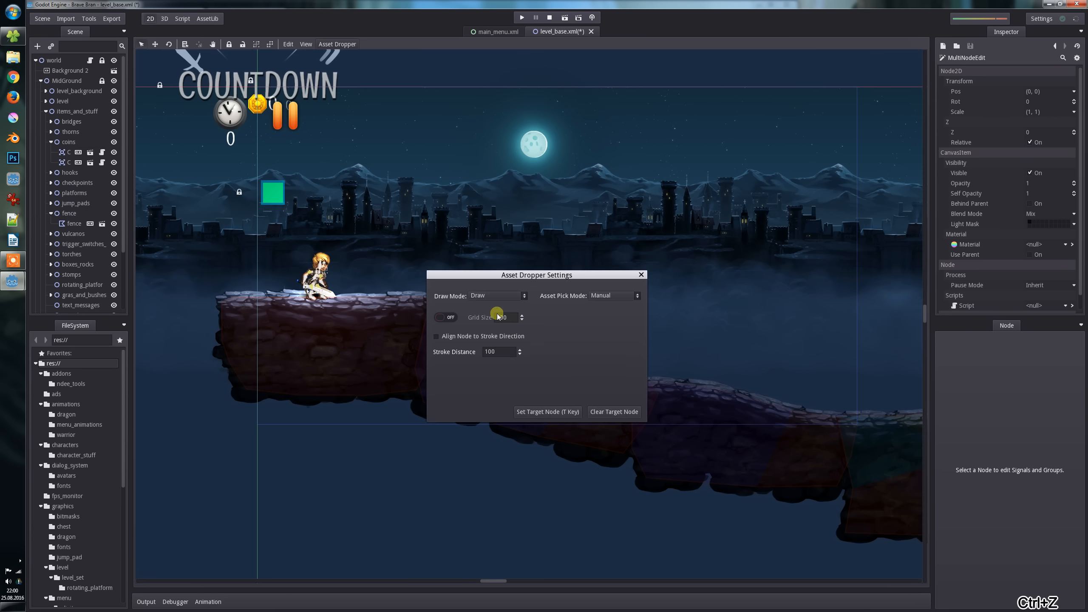
click(446, 317)
click(447, 317)
click(447, 317)
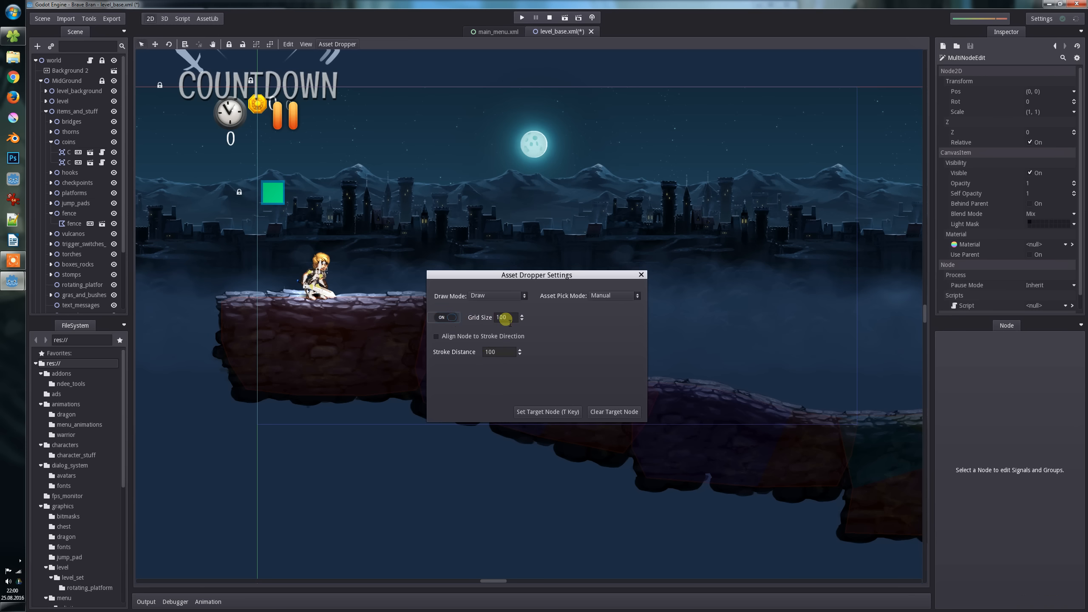
click(541, 75)
Try drawing a rectangular block of coins snapped to the grid above the slope, and undo it.
mouse_move(575, 194)
mouse_down()
mouse_move(574, 263)
mouse_move(704, 265)
mouse_up()
mouse_move(602, 188)
mouse_down()
mouse_move(651, 244)
mouse_move(614, 204)
mouse_move(549, 260)
mouse_move(448, 292)
mouse_up()
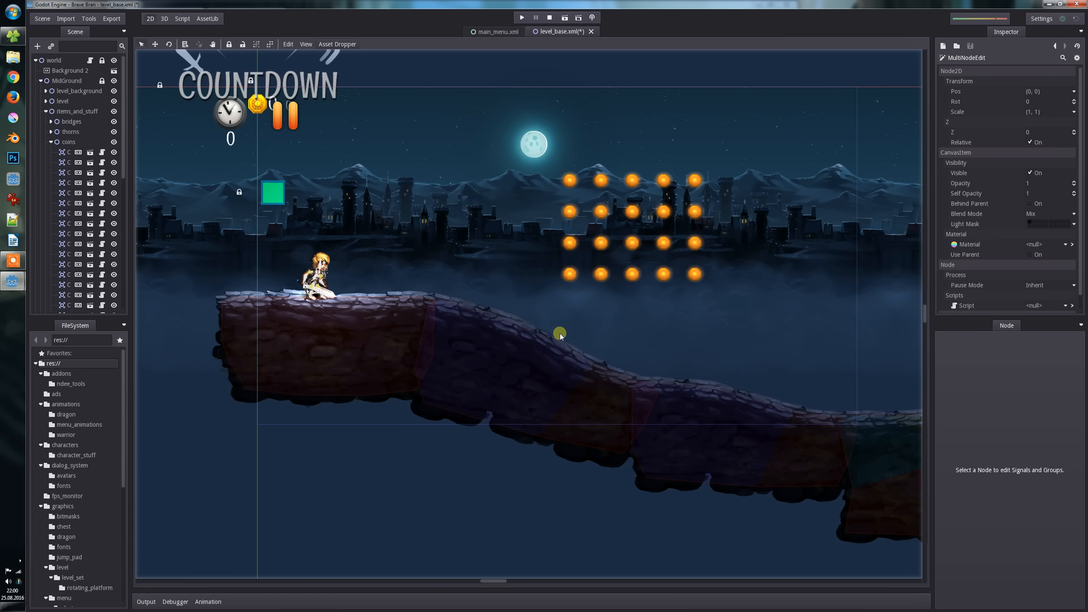
key(ctrl+z)
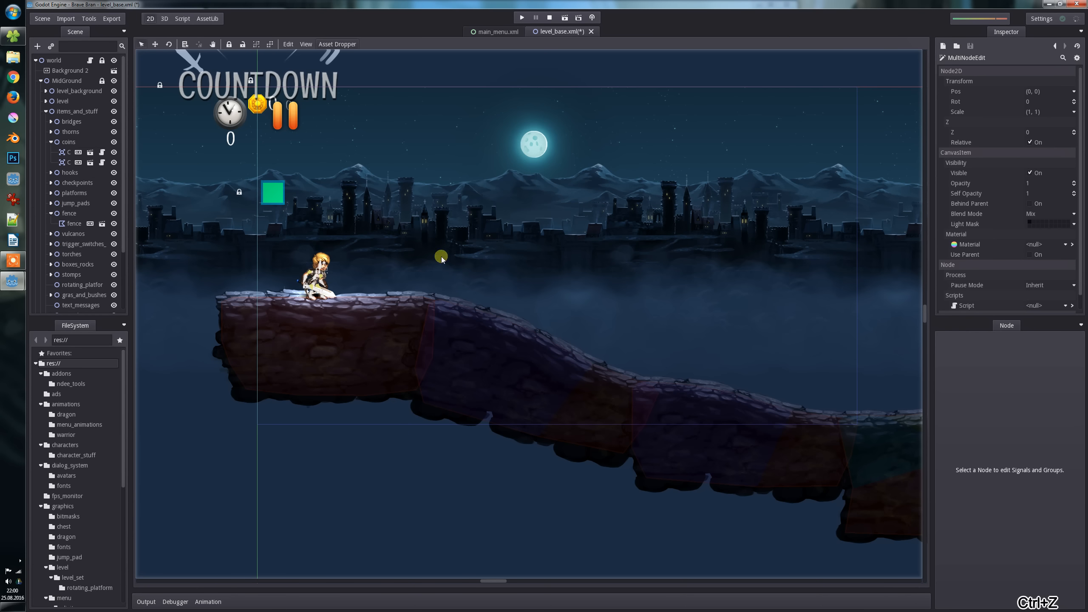
Turn off grid snapping for Draw mode.
right_click(602, 251)
click(513, 214)
click(578, 81)
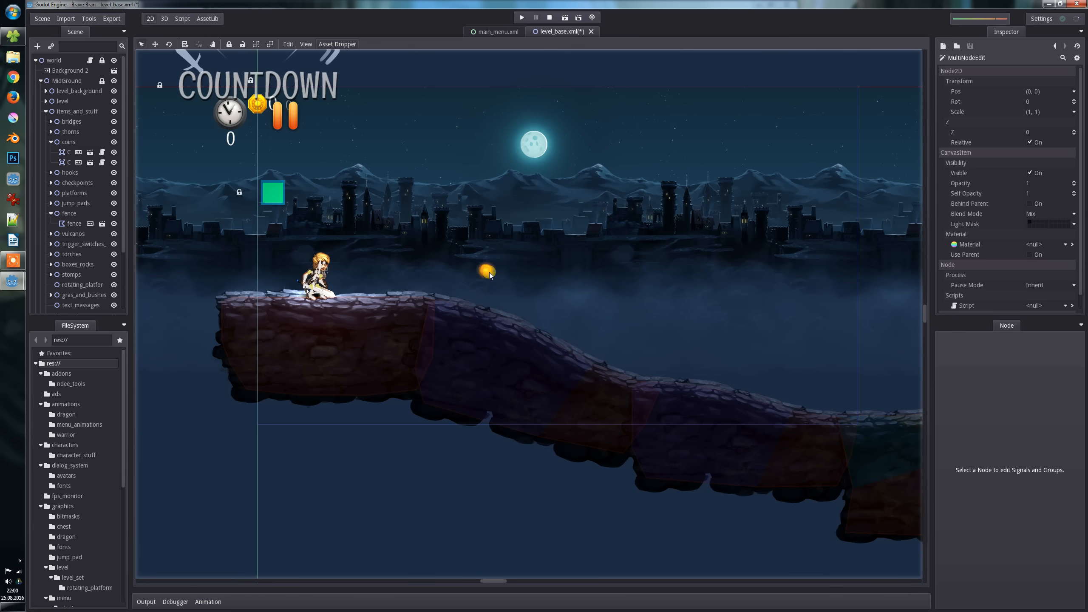
Draw coin trails following the terrain from the first slope to the far end, and run the current scene.
mouse_move(501, 277)
mouse_down()
mouse_move(800, 370)
mouse_move(856, 370)
mouse_up()
middle_drag(836, 367, 479, 317)
mouse_move(527, 324)
mouse_down()
mouse_move(613, 306)
mouse_move(761, 327)
mouse_up()
mouse_move(396, 334)
middle_down()
mouse_move(599, 364)
mouse_move(567, 344)
middle_up()
key(F6)
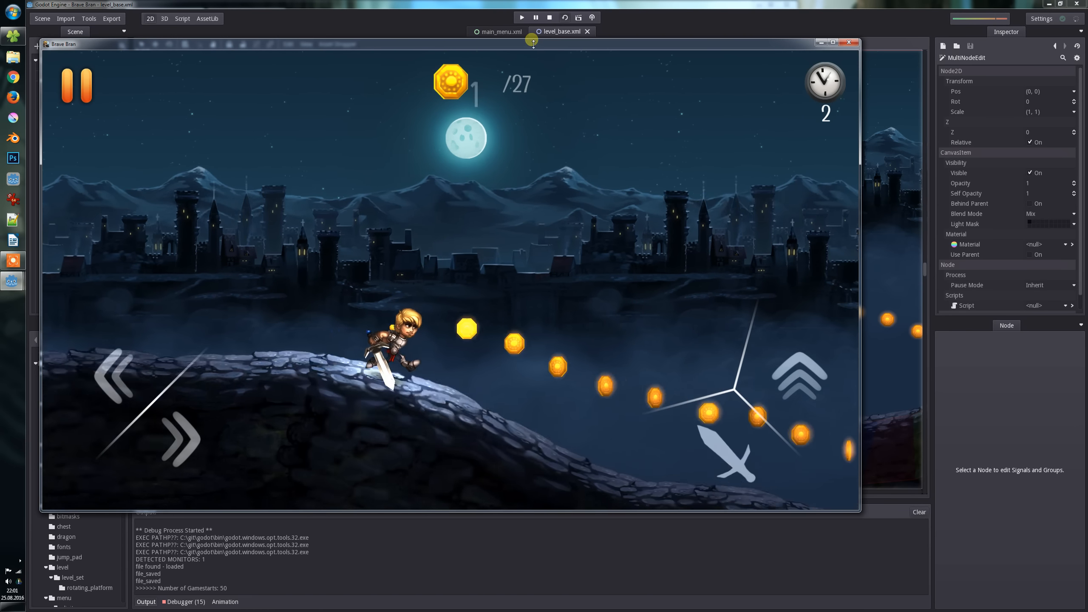
Play the running level along the coin trail to the far ledge, stop the game, and return to the level's start.
key(space)
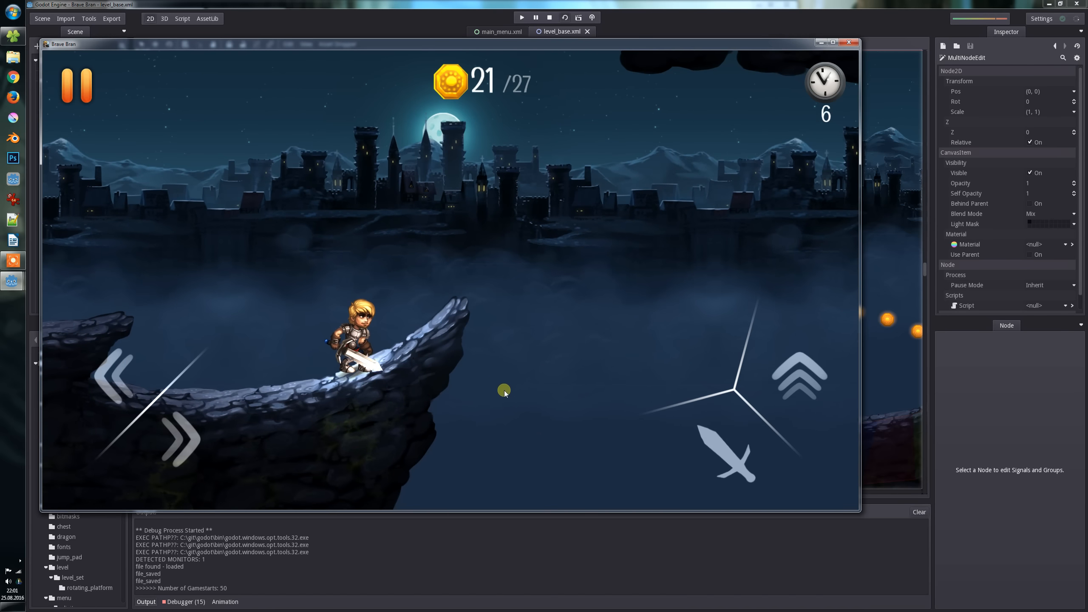
key(F8)
middle_drag(431, 326, 496, 357)
middle_drag(419, 297, 490, 325)
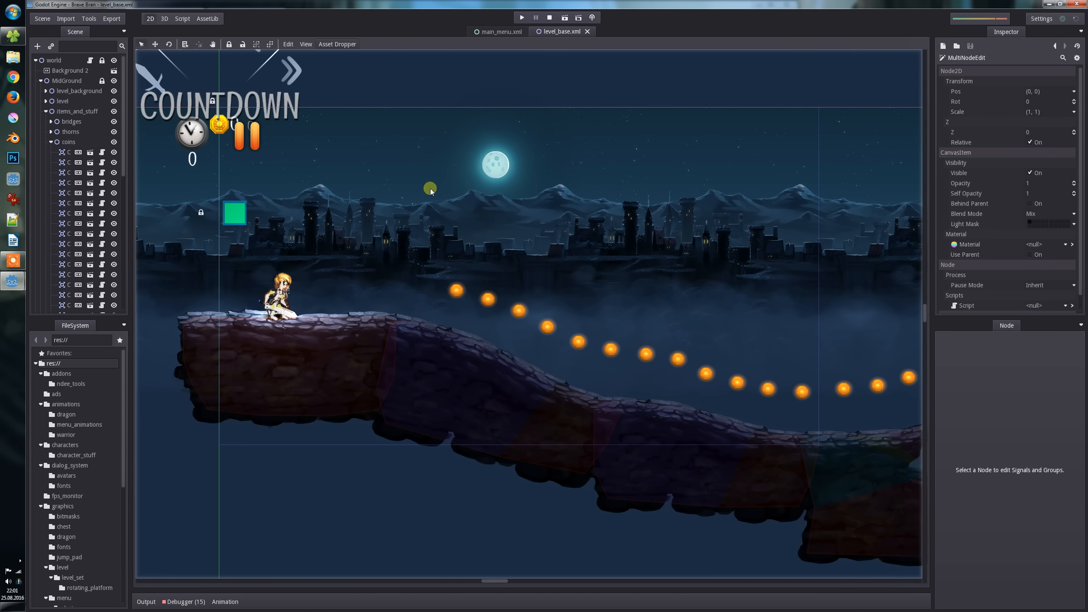
Review the Asset Dropper's Draw mode settings and switch the asset being placed to the blue crystal.
click(345, 47)
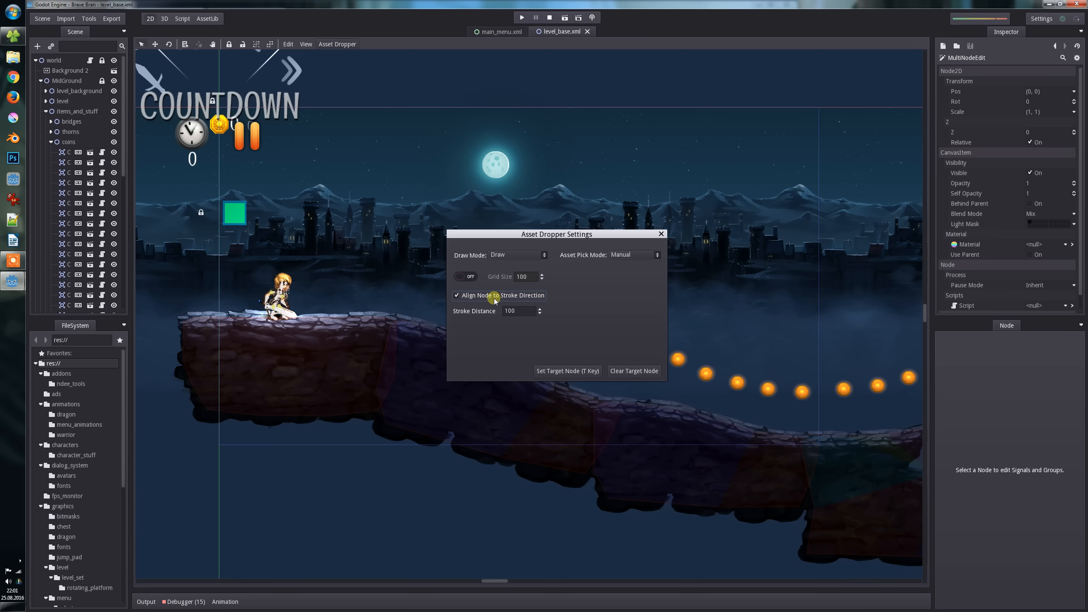
click(428, 33)
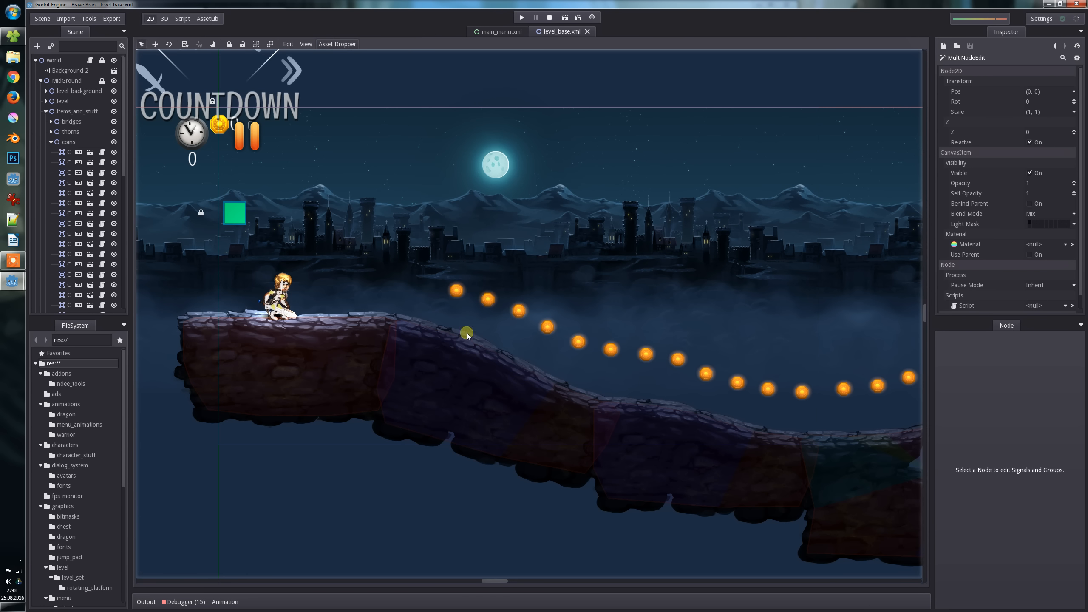
key(d)
key(d)
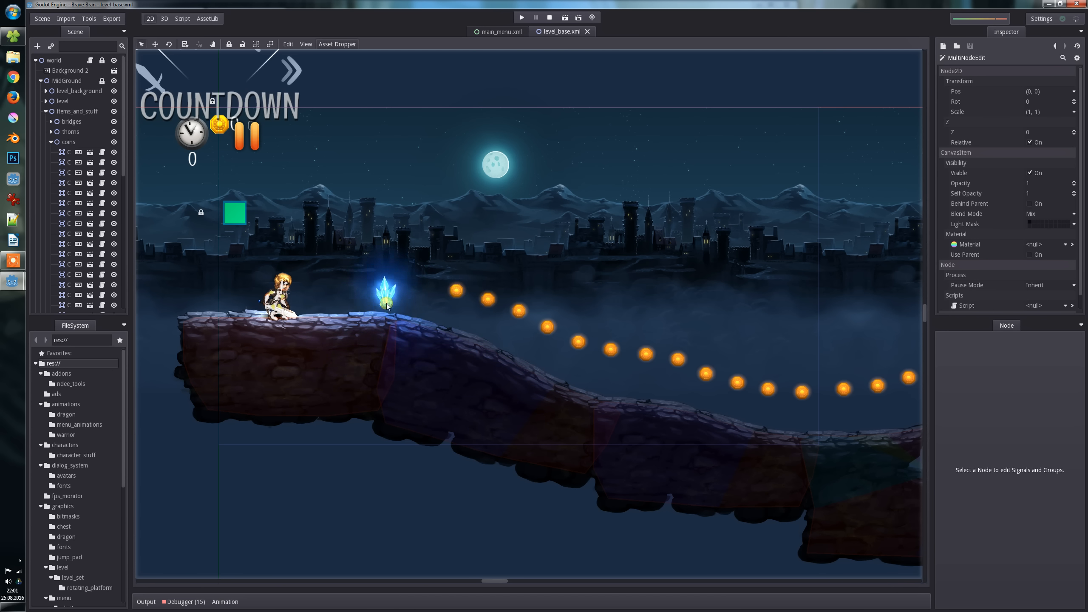
Try drawing a winding stroke of blue crystals from the moon down onto the slope, and undo it.
mouse_move(480, 185)
mouse_down()
mouse_move(544, 169)
mouse_move(606, 222)
mouse_move(576, 267)
mouse_move(407, 245)
mouse_move(410, 296)
mouse_move(455, 328)
mouse_move(503, 325)
mouse_move(583, 365)
mouse_up()
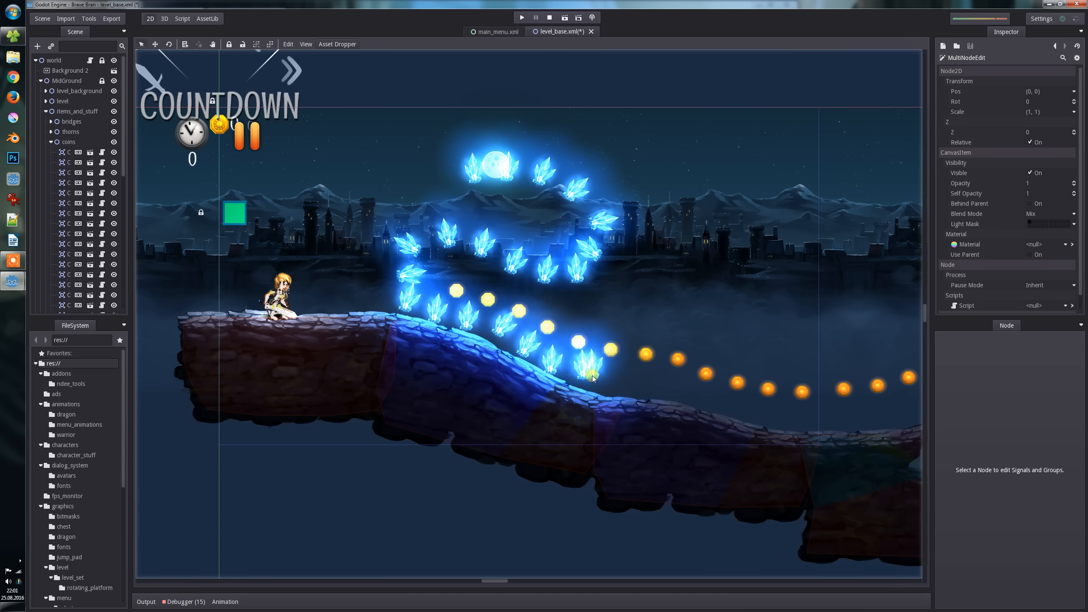
key(ctrl+z)
Set the Asset Dropper's draw mode to Drop.
right_click(461, 266)
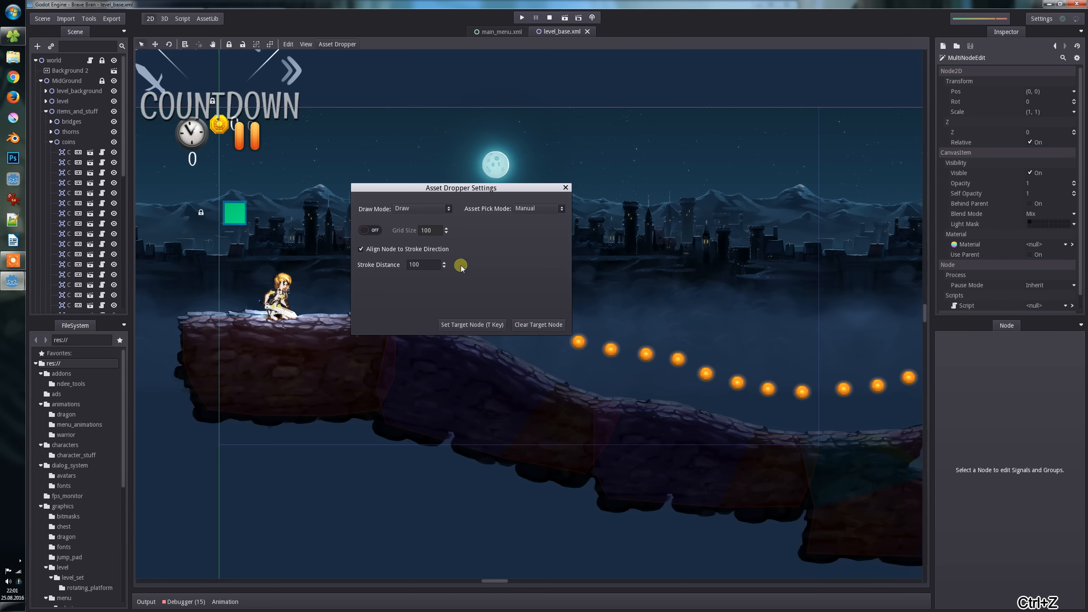
click(445, 208)
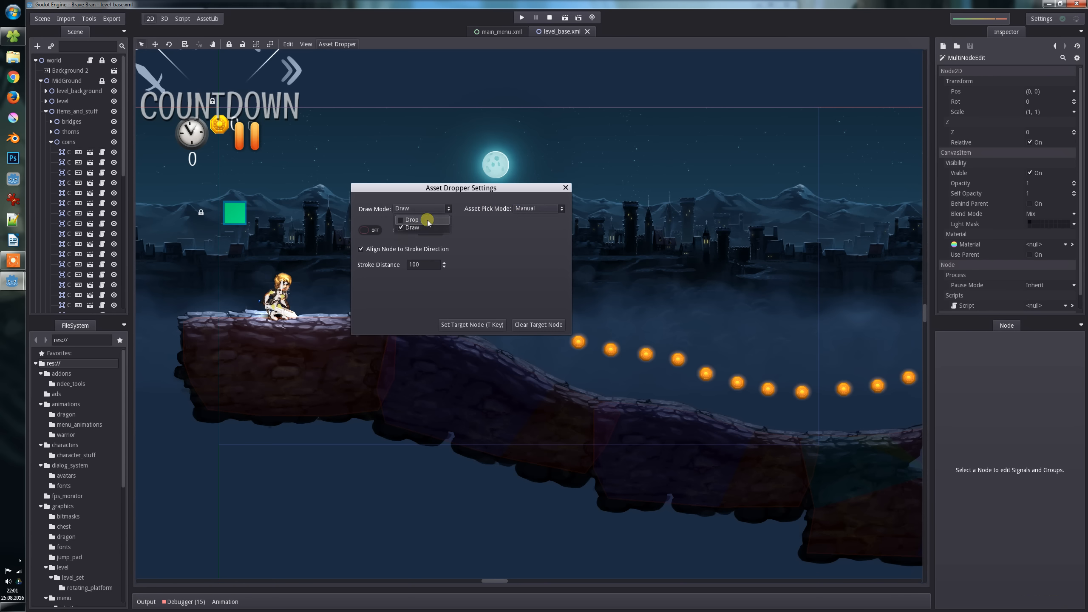
click(428, 228)
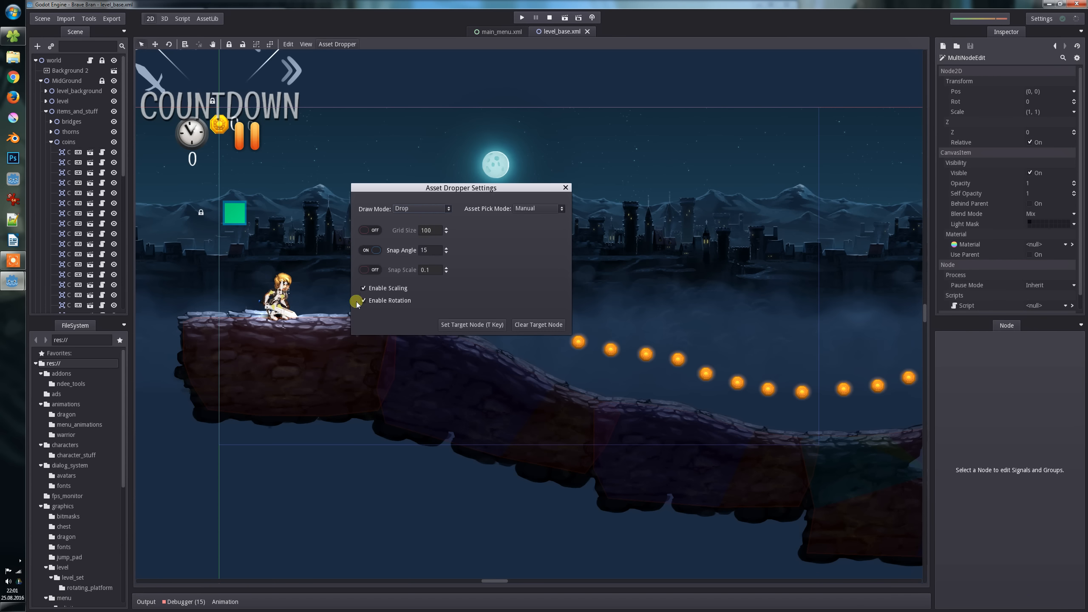
click(453, 88)
Drop one blue crystal on the ledge beside the character and another at the foot of the first slope.
click(365, 314)
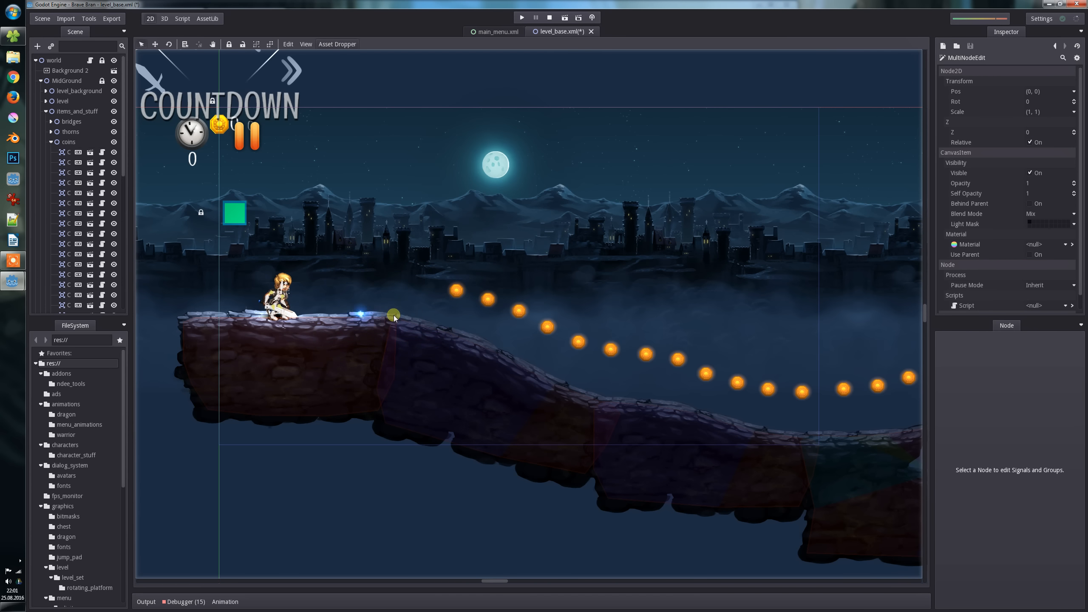
mouse_move(496, 326)
mouse_down()
mouse_move(430, 422)
mouse_move(466, 342)
mouse_up()
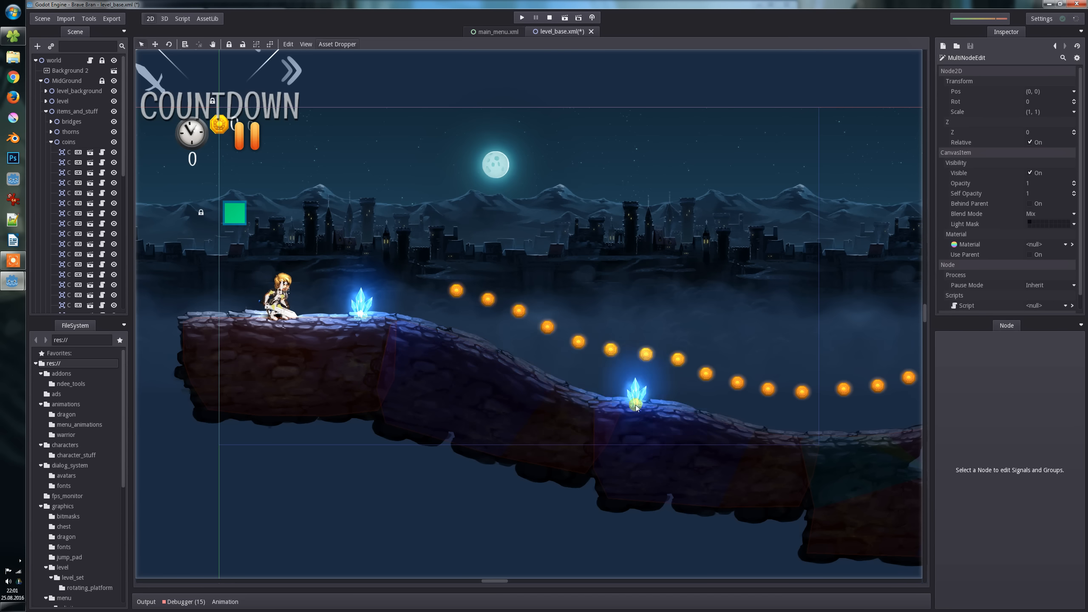
click(601, 401)
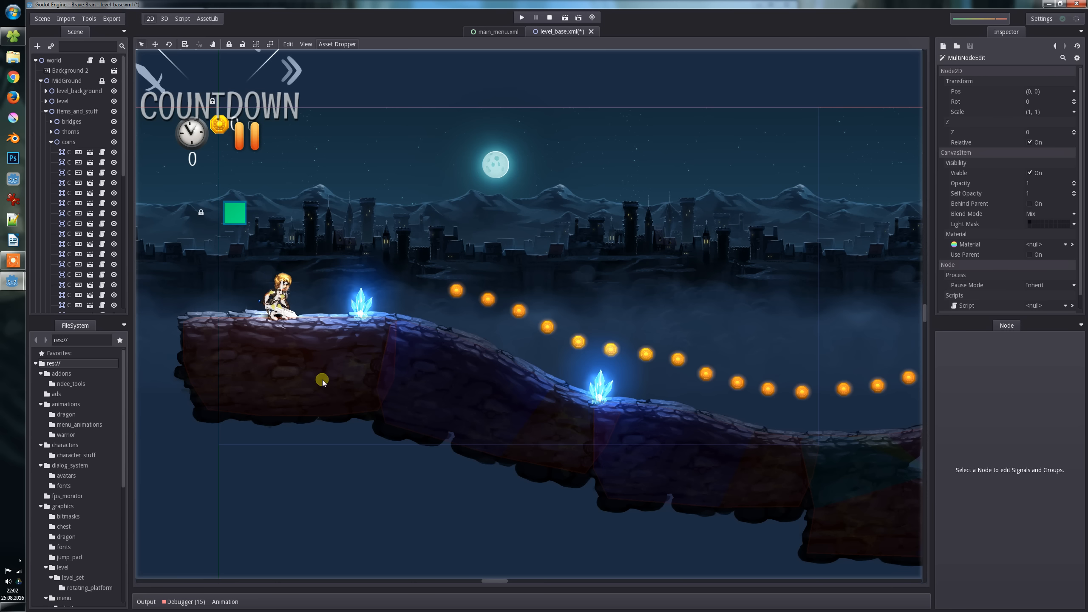
View the plugins offered in the asset library and return to the level's 2D view.
click(209, 19)
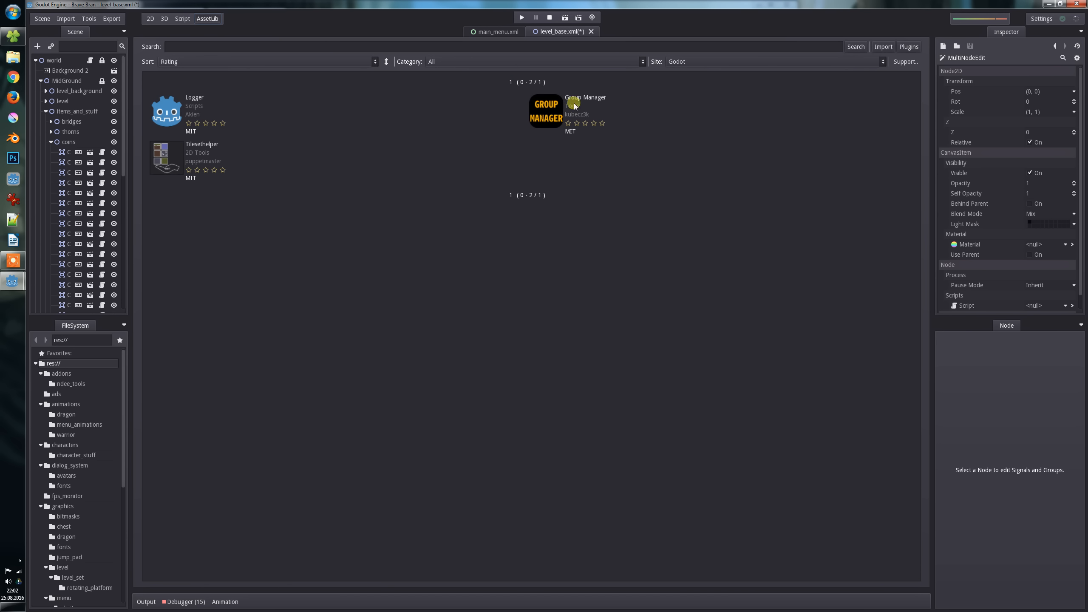
click(151, 19)
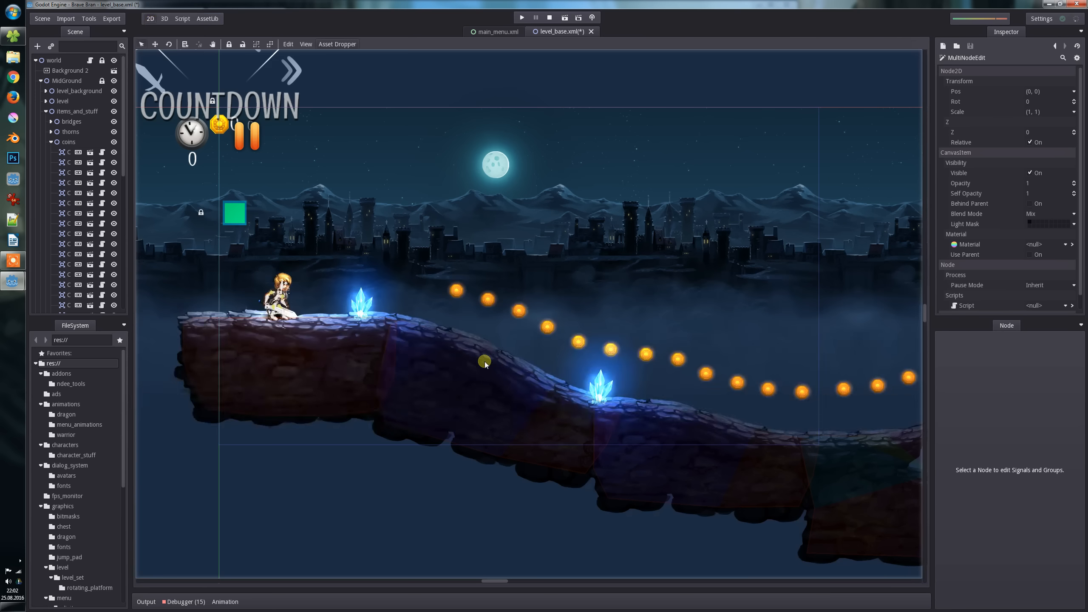